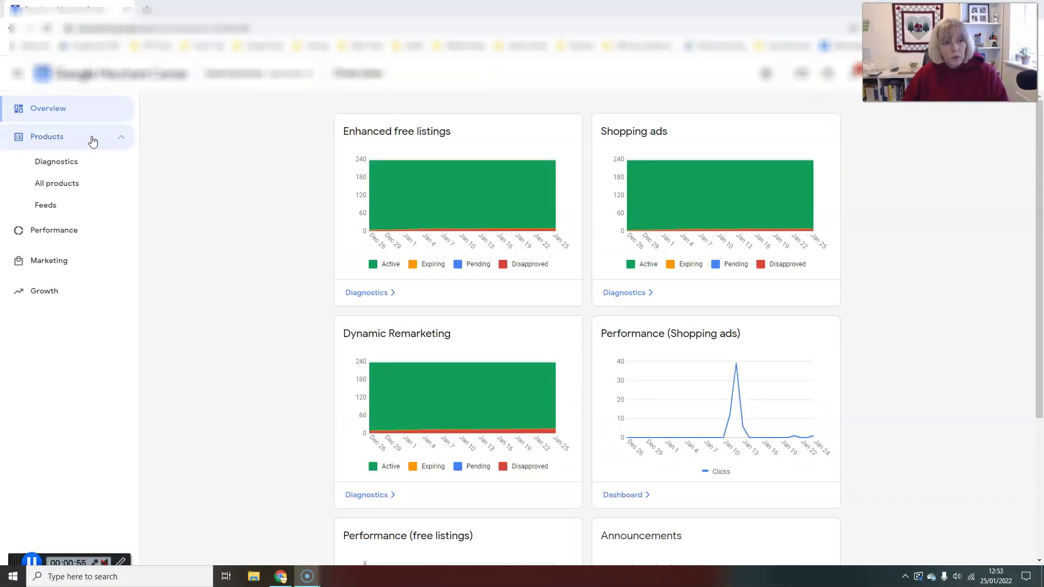
On the Content API feed's Feed rules, start a new rule for the title attribute
{"action": "left_click", "coordinate": [46, 205]}
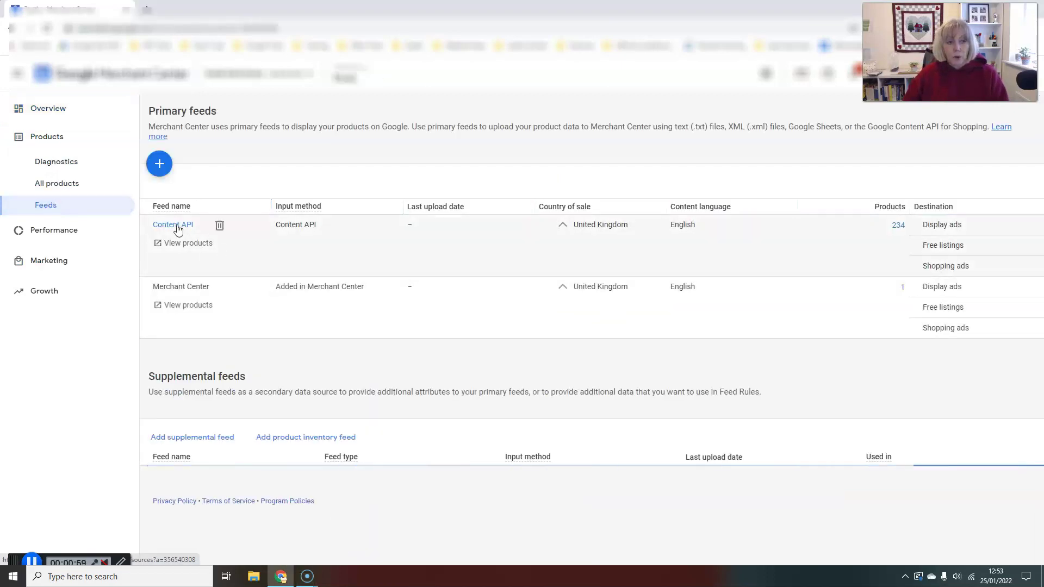
{"action": "left_click", "coordinate": [173, 225]}
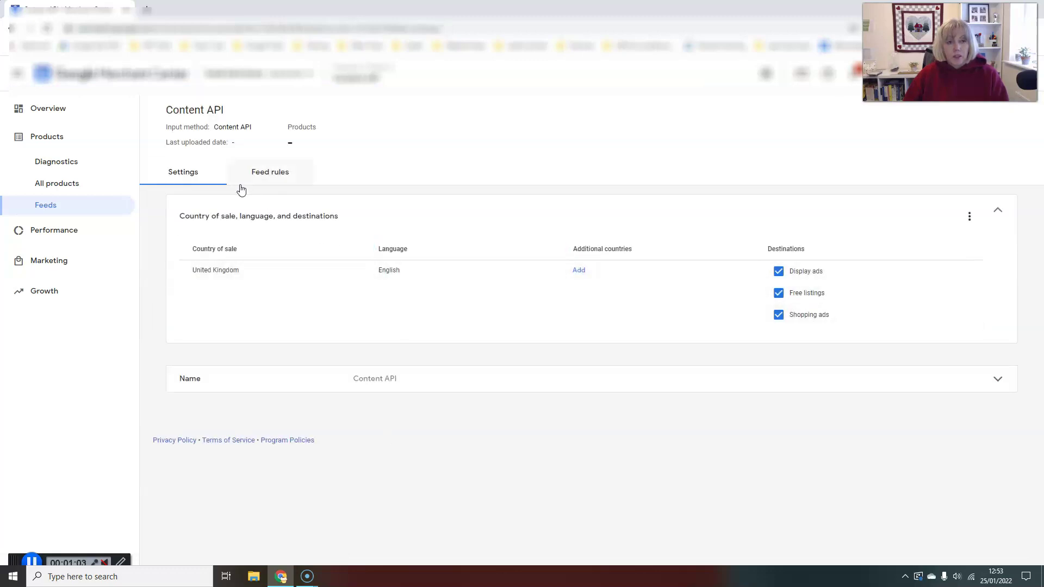
{"action": "left_click", "coordinate": [271, 180]}
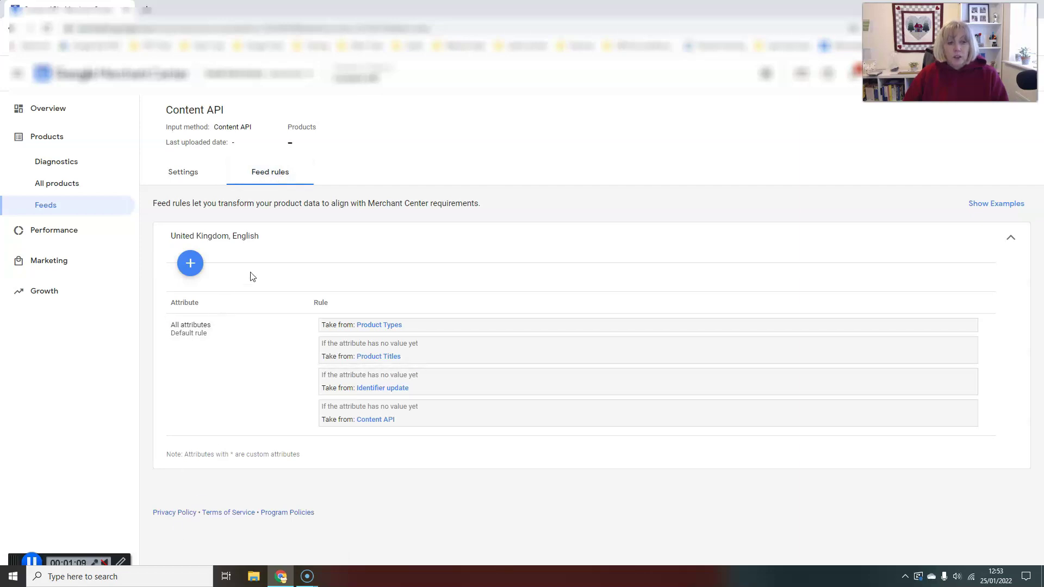
{"action": "left_click", "coordinate": [194, 266]}
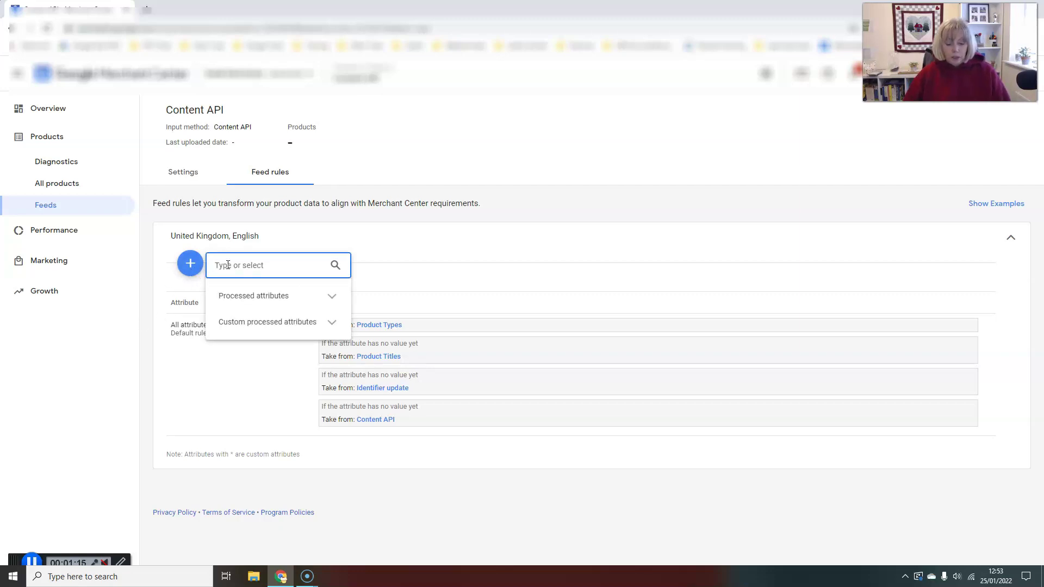
{"action": "type", "text": "tit"}
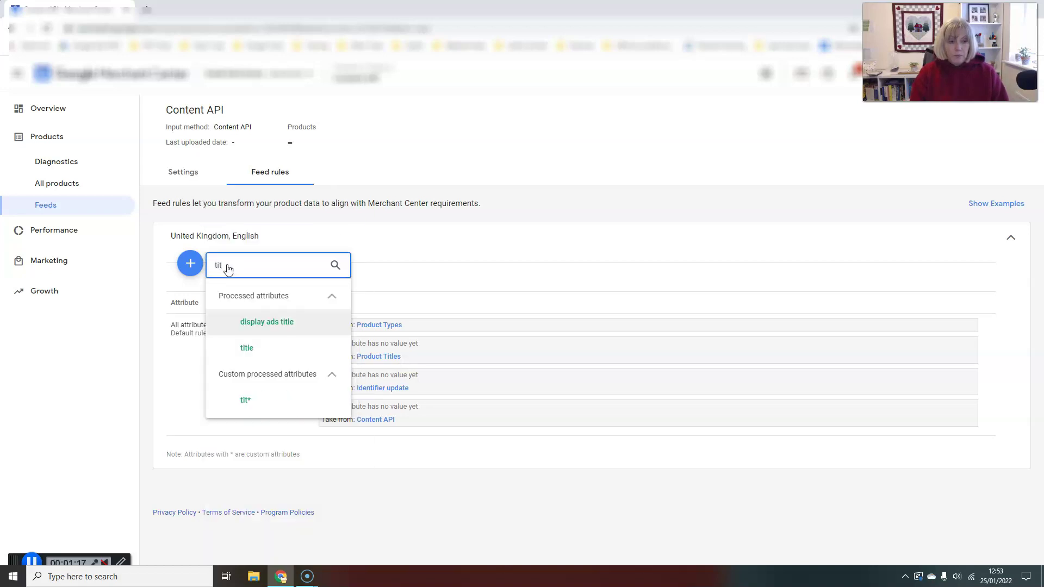
{"action": "type", "text": "le"}
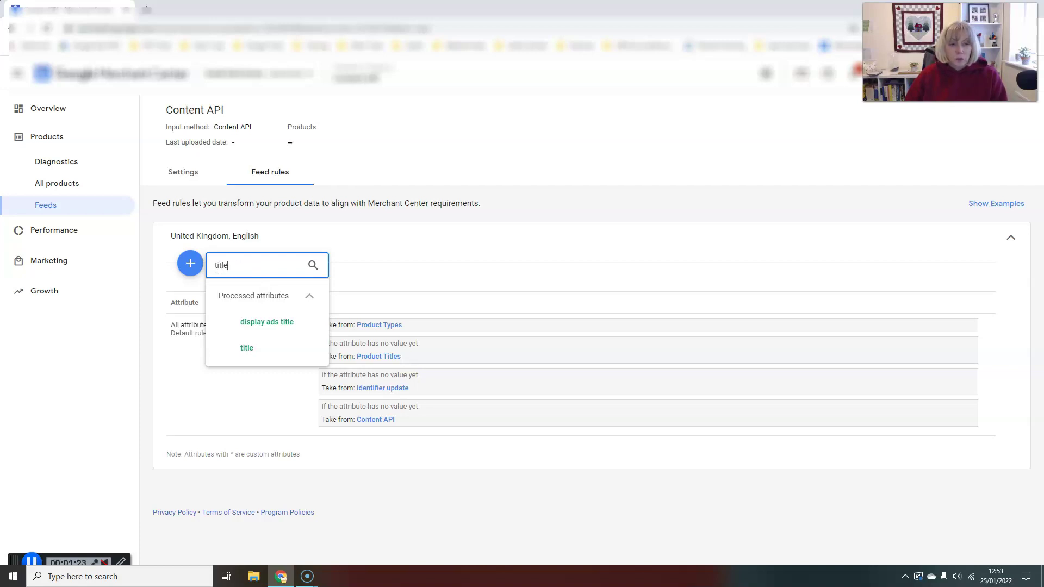
{"action": "left_click", "coordinate": [254, 352]}
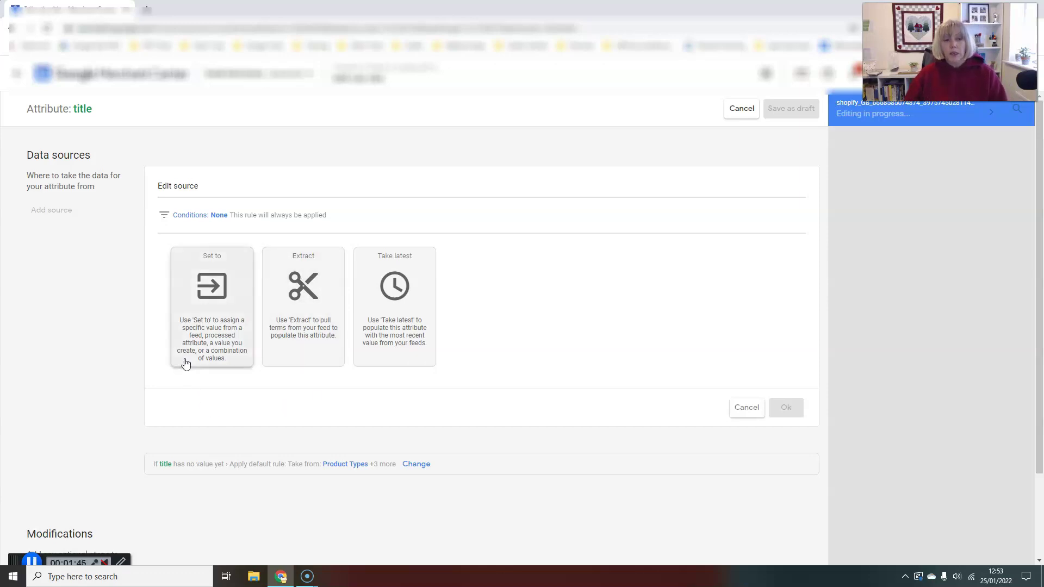
Use Set to with Content API.title as the source, then type 'brand' as a further value
{"action": "left_click", "coordinate": [223, 306]}
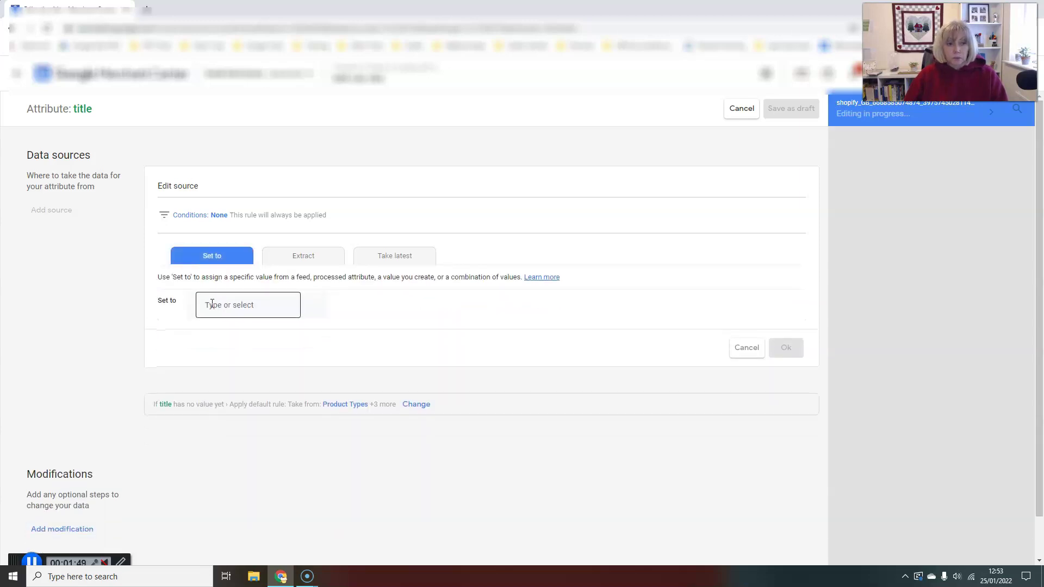
{"action": "left_click", "coordinate": [212, 304]}
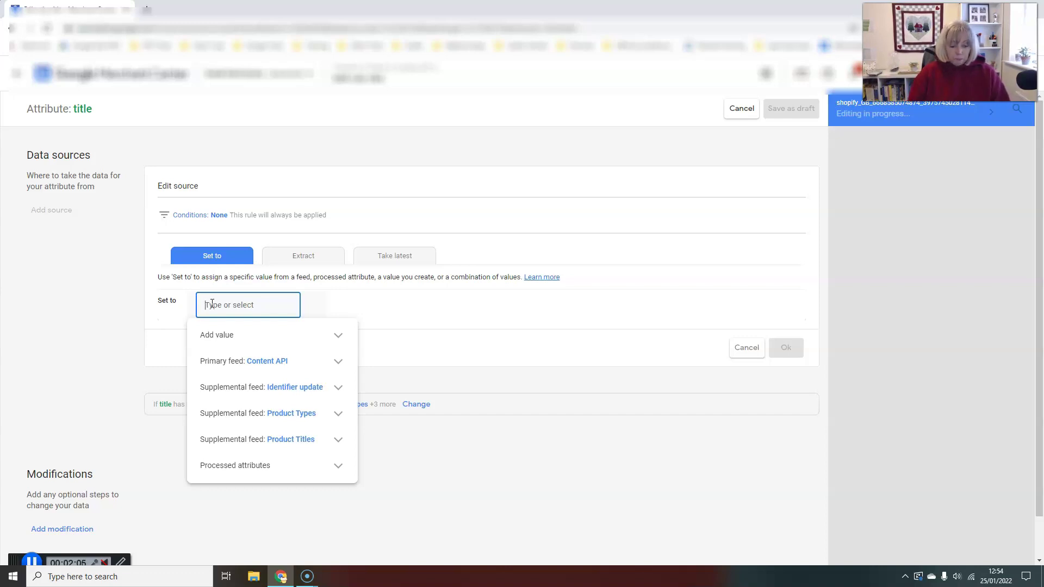
{"action": "type", "text": "title"}
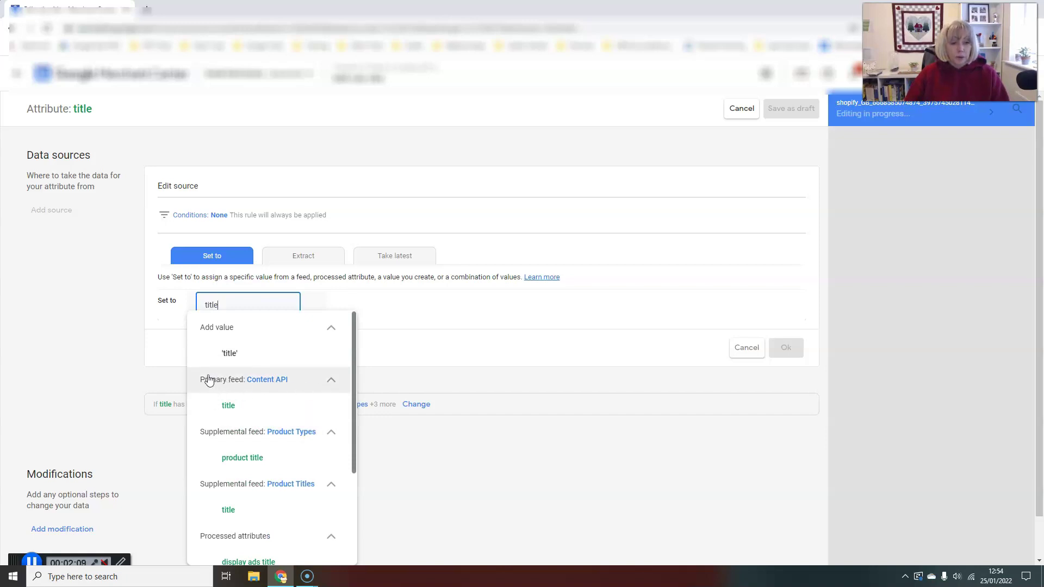
{"action": "left_click", "coordinate": [241, 410]}
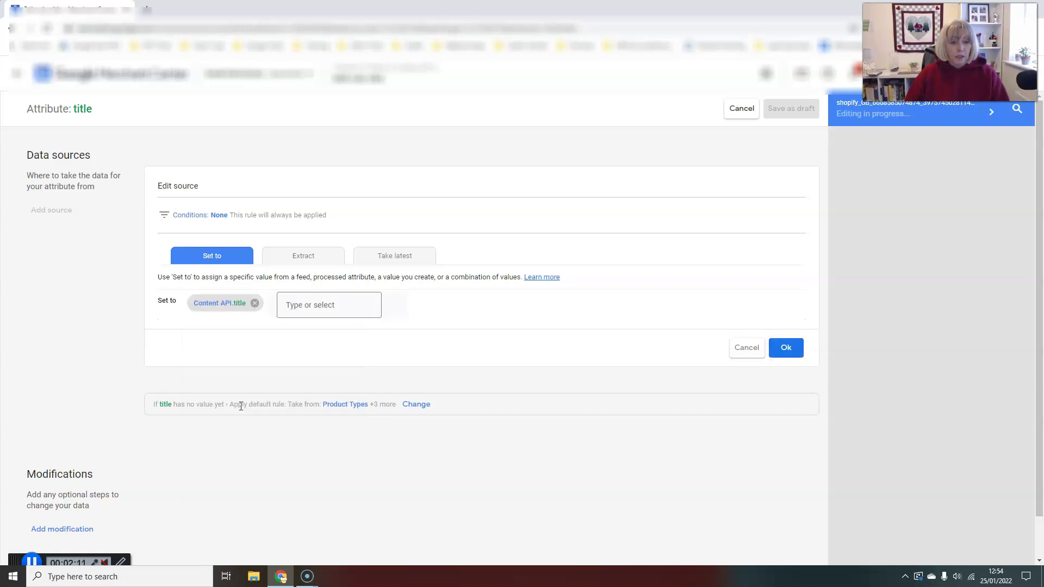
{"action": "left_click", "coordinate": [286, 304]}
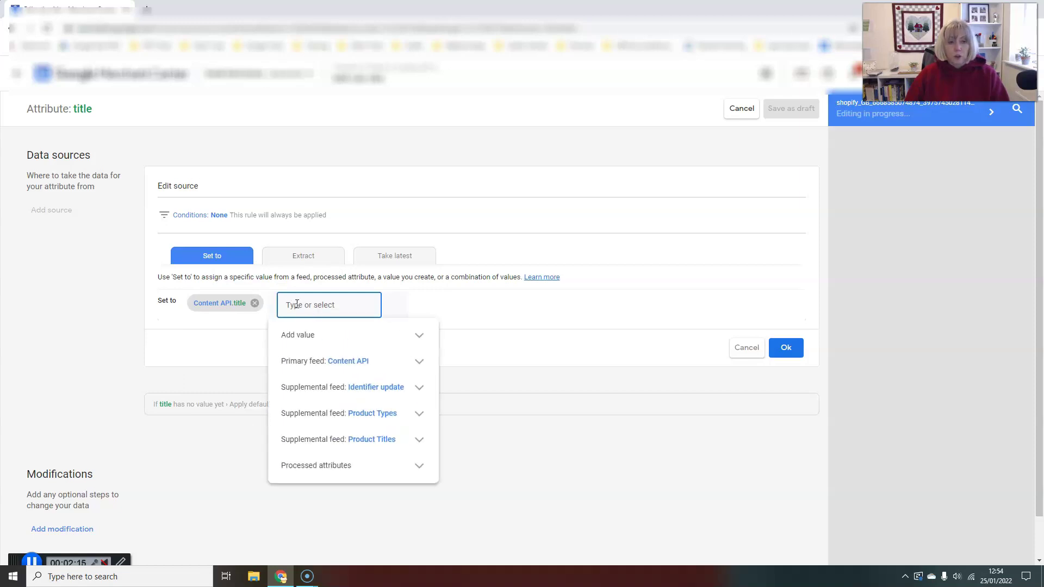
{"action": "type", "text": "brand"}
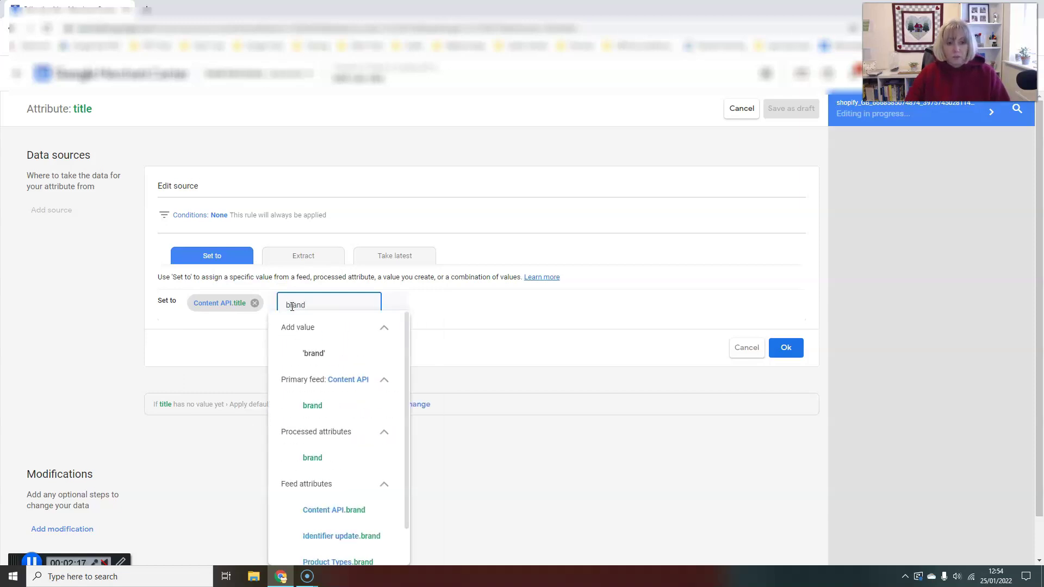
Replace the appended Content API.brand with a fixed ' - ' separator after the title
{"action": "left_click", "coordinate": [357, 407]}
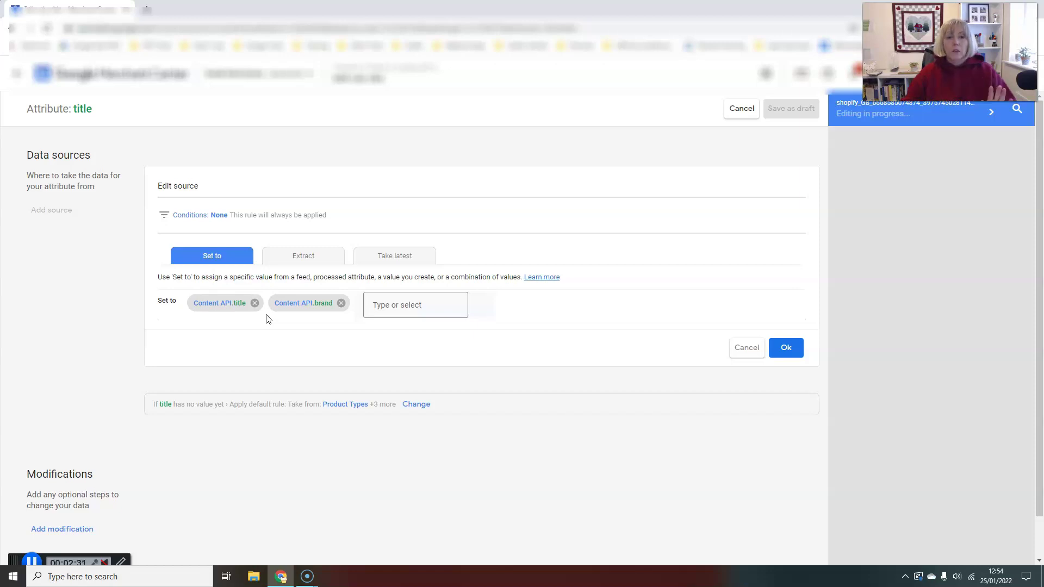
{"action": "left_click", "coordinate": [341, 303]}
{"action": "left_click", "coordinate": [306, 308]}
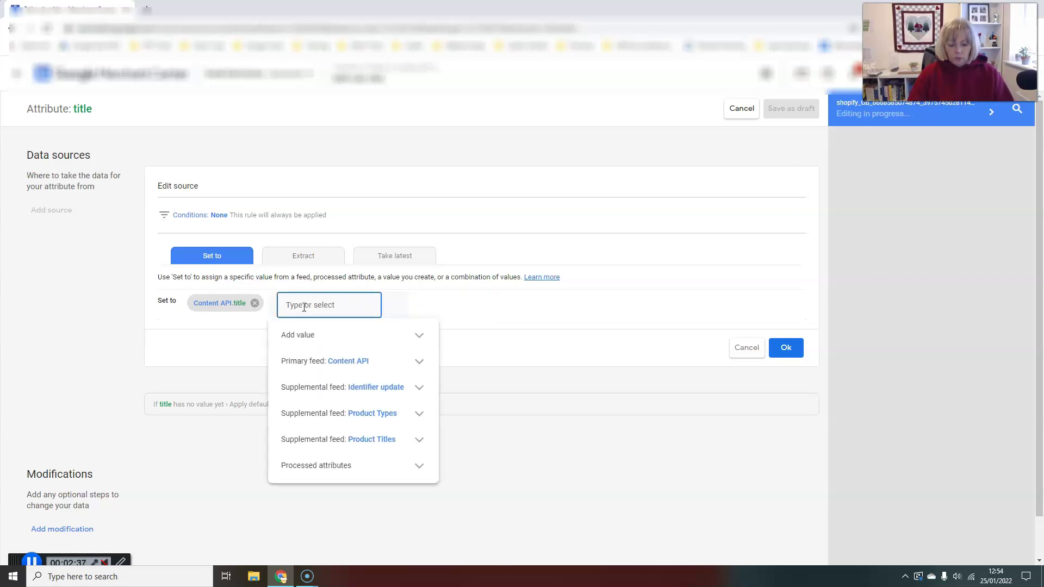
{"action": "type", "text": "-"}
{"action": "key", "text": "Return"}
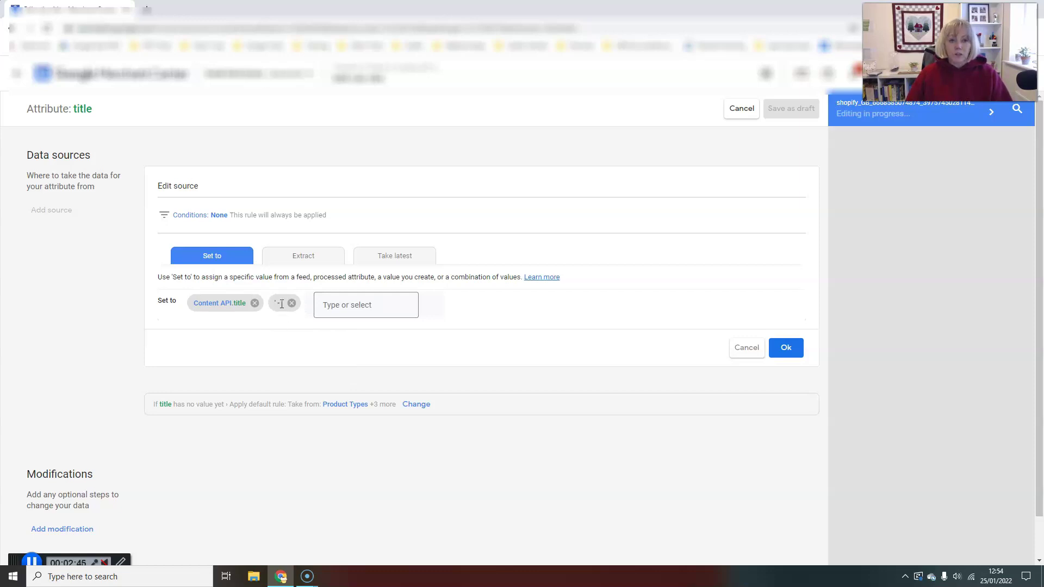
Add and then remove a 'bacon' value, and append Content API.brand after the separator
{"action": "left_click", "coordinate": [356, 305]}
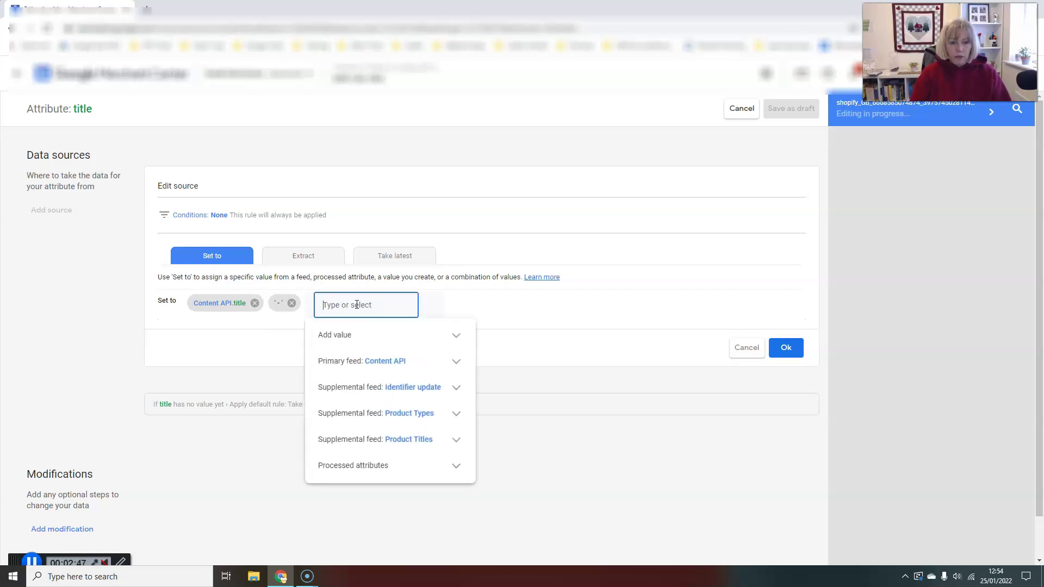
{"action": "type", "text": "bacon"}
{"action": "key", "text": "Return"}
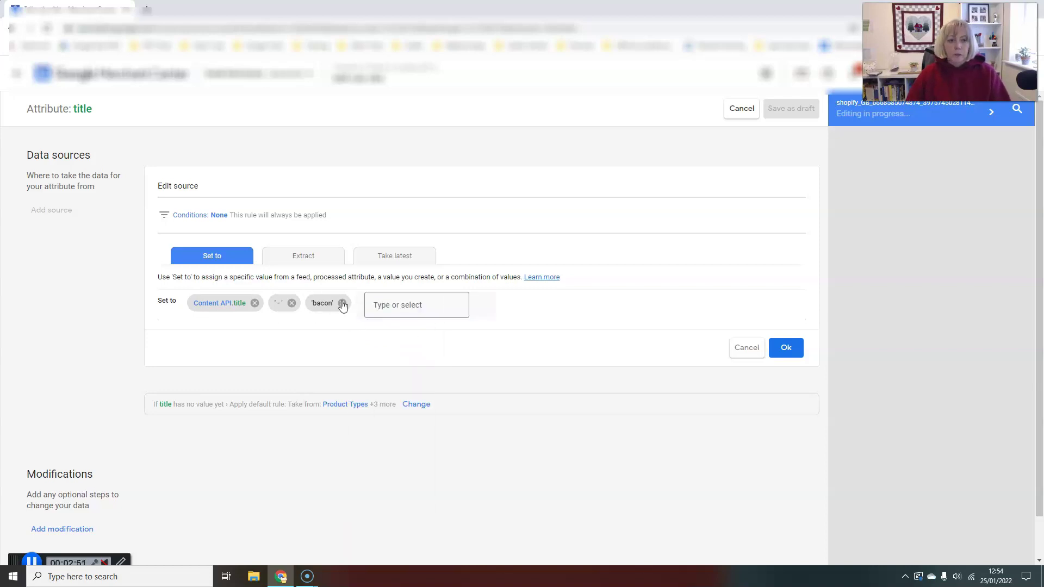
{"action": "left_click", "coordinate": [342, 303]}
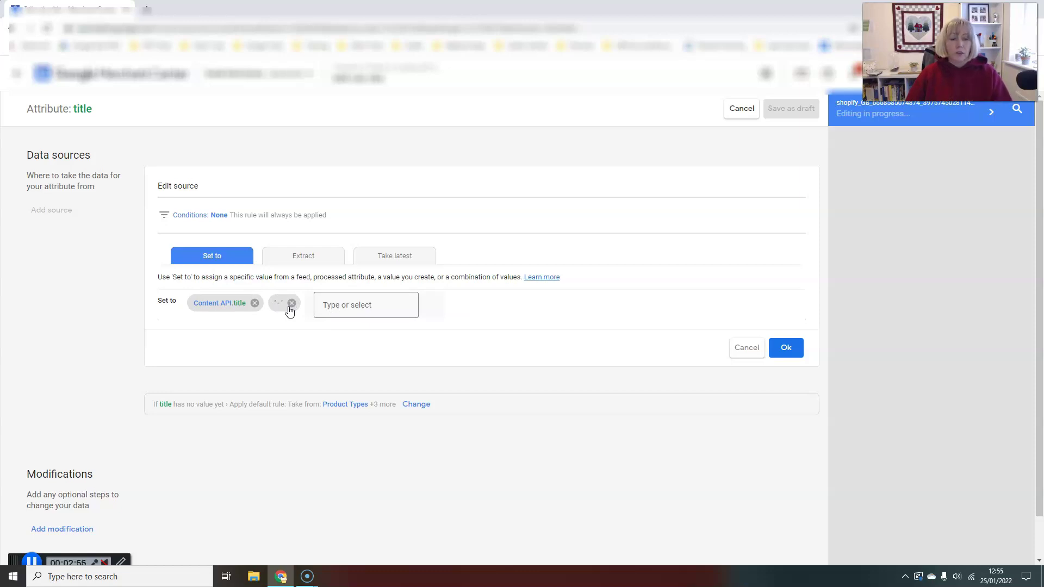
{"action": "left_click", "coordinate": [331, 305]}
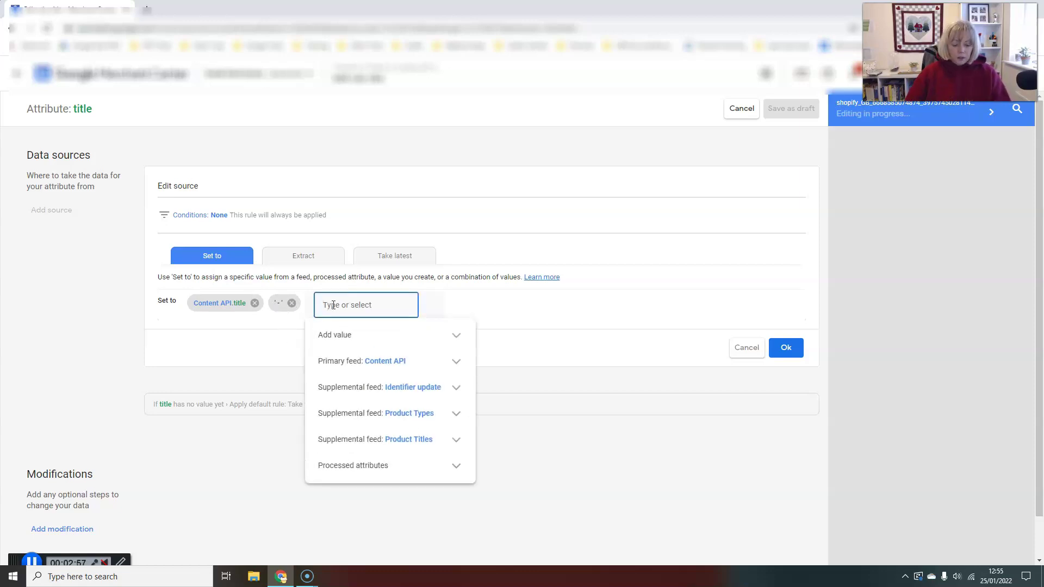
{"action": "type", "text": "brand"}
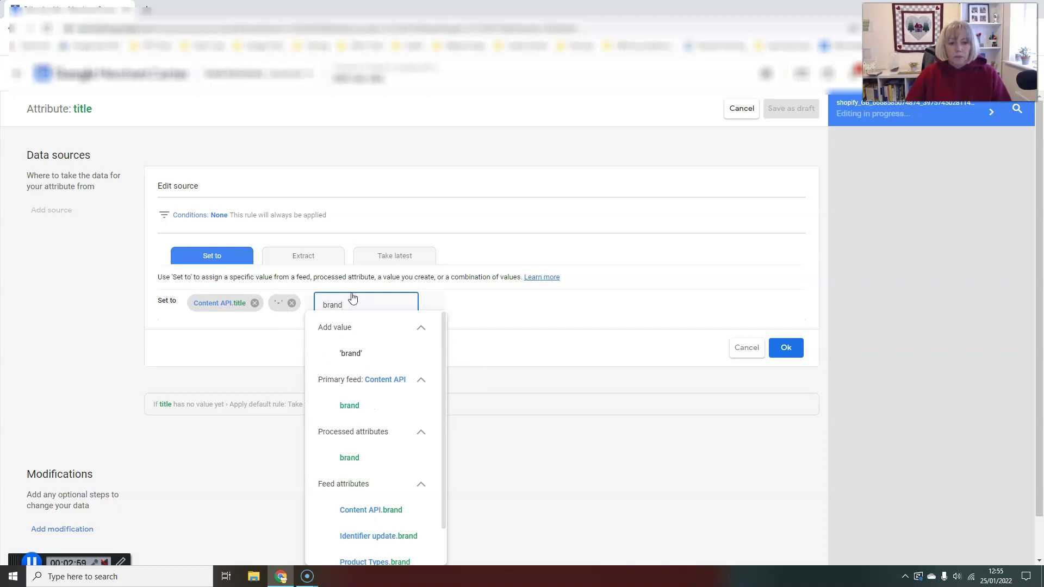
{"action": "left_click", "coordinate": [351, 406]}
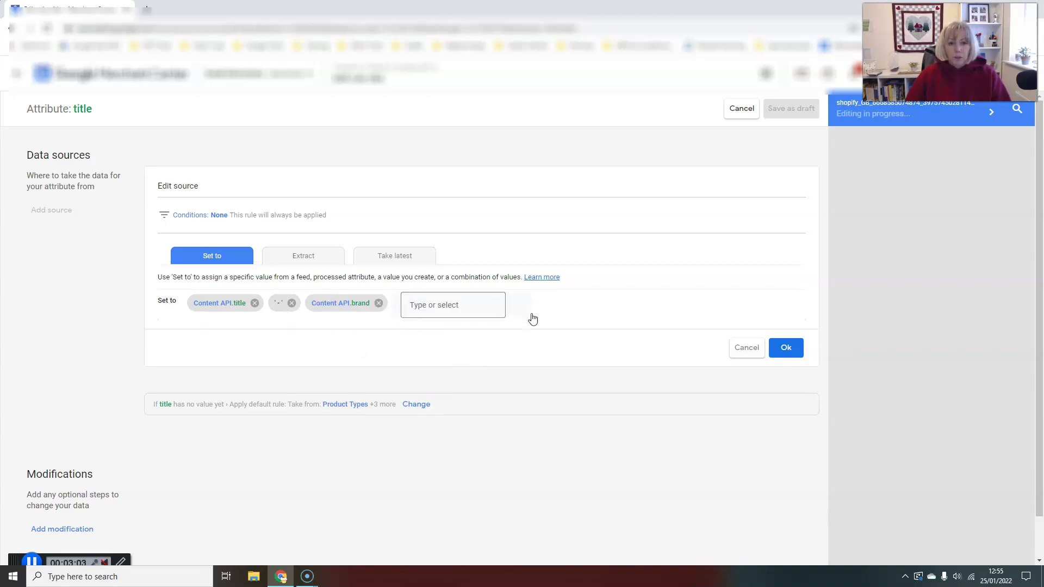
Confirm the title + ' - ' + brand source and save the title rule as a draft
{"action": "left_click", "coordinate": [786, 348]}
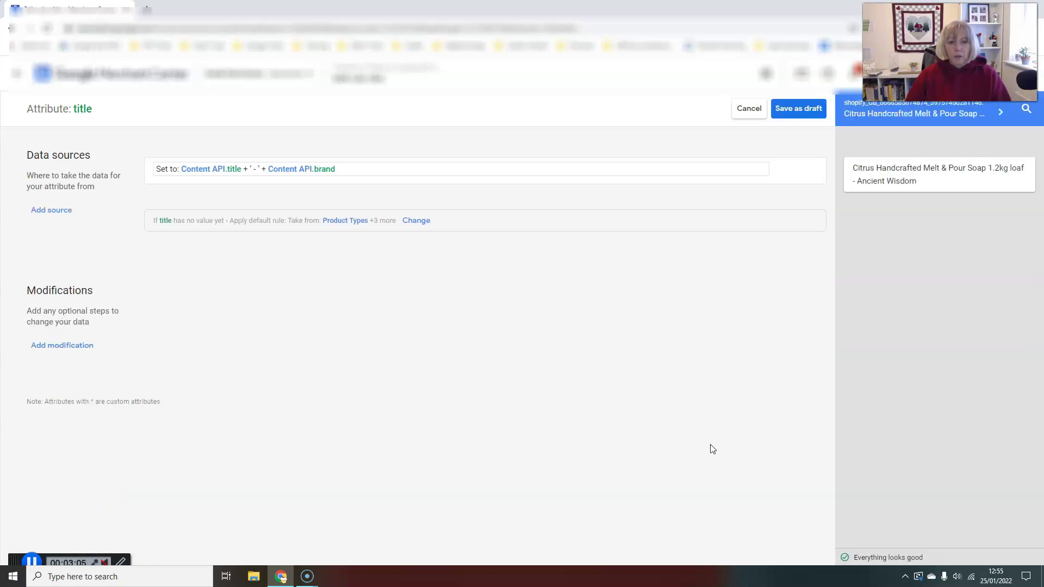
{"action": "left_click", "coordinate": [806, 113]}
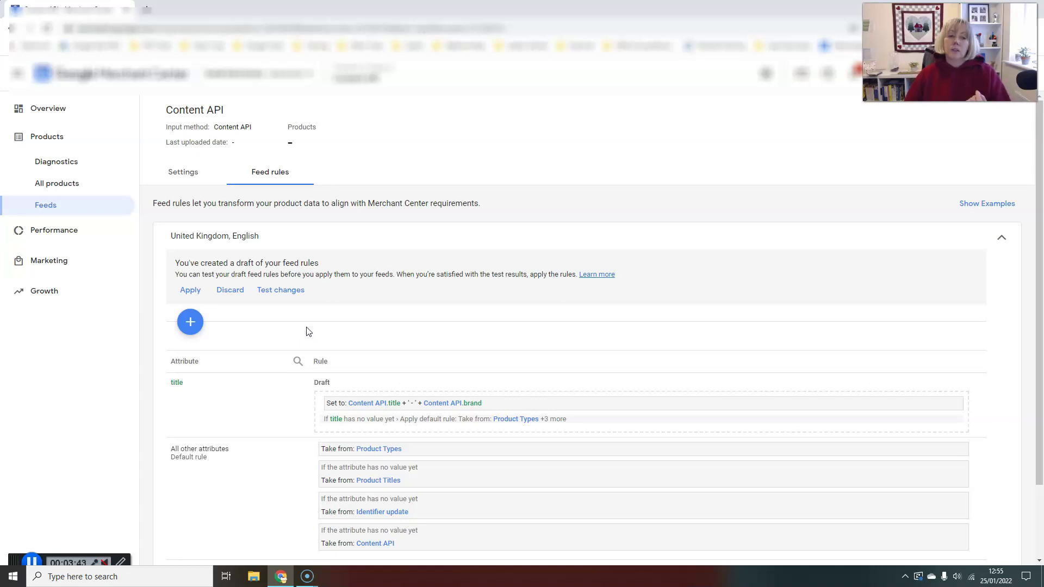
Test the draft rule and open results showing 234 title changes and 15 newly disapproved items
{"action": "left_click", "coordinate": [285, 289]}
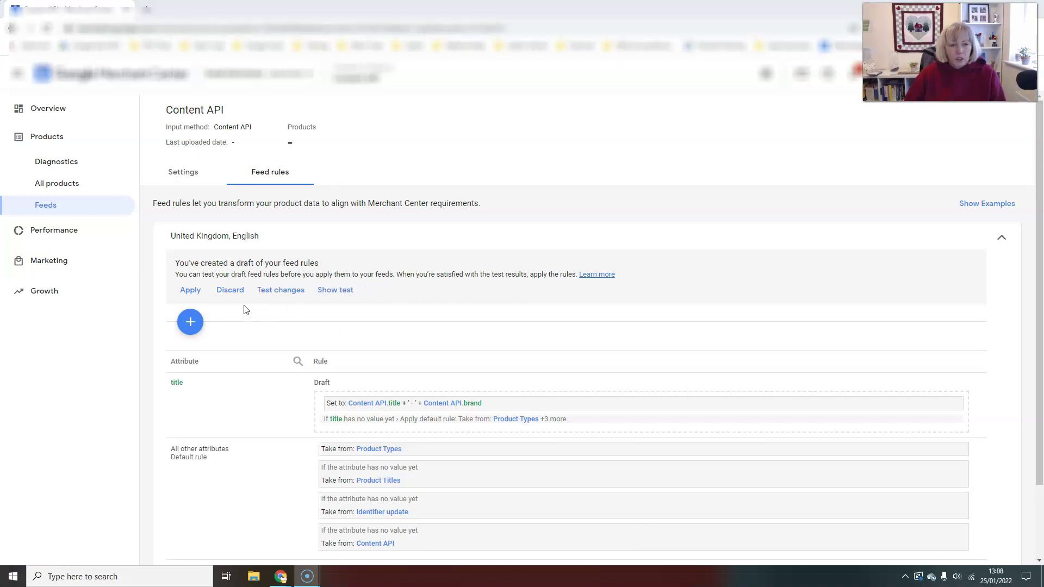
{"action": "left_click", "coordinate": [336, 292]}
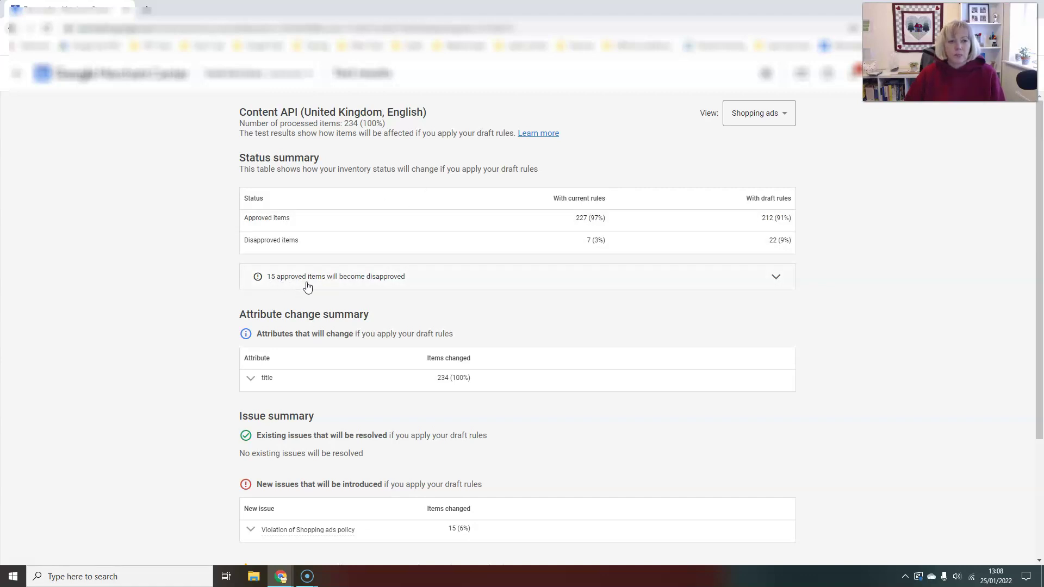
Inspect the 15 newly disapproved items and the current-versus-new title preview, then collapse both
{"action": "left_click", "coordinate": [776, 277]}
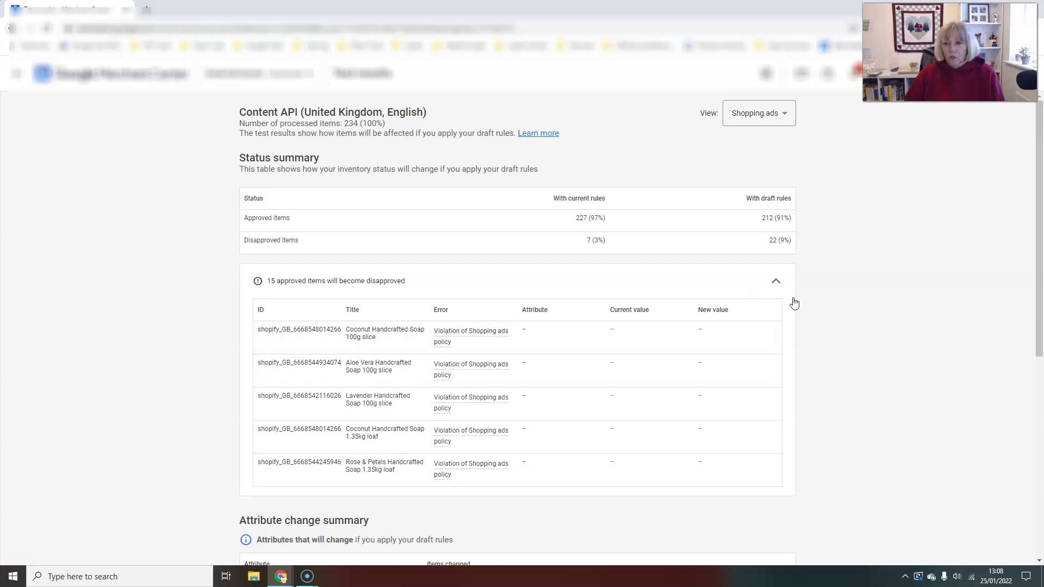
{"action": "left_click", "coordinate": [777, 281]}
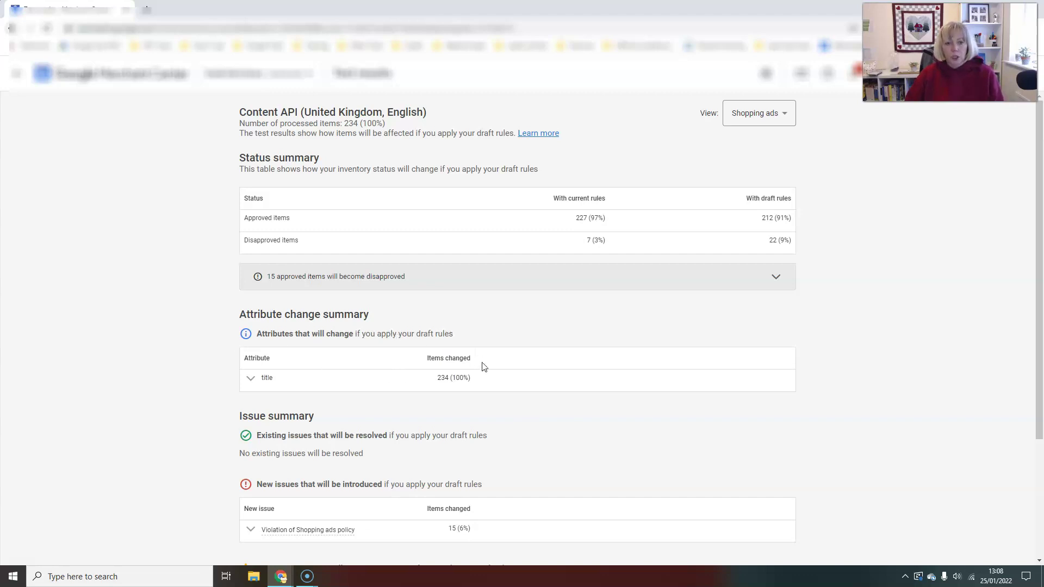
{"action": "left_click", "coordinate": [250, 379]}
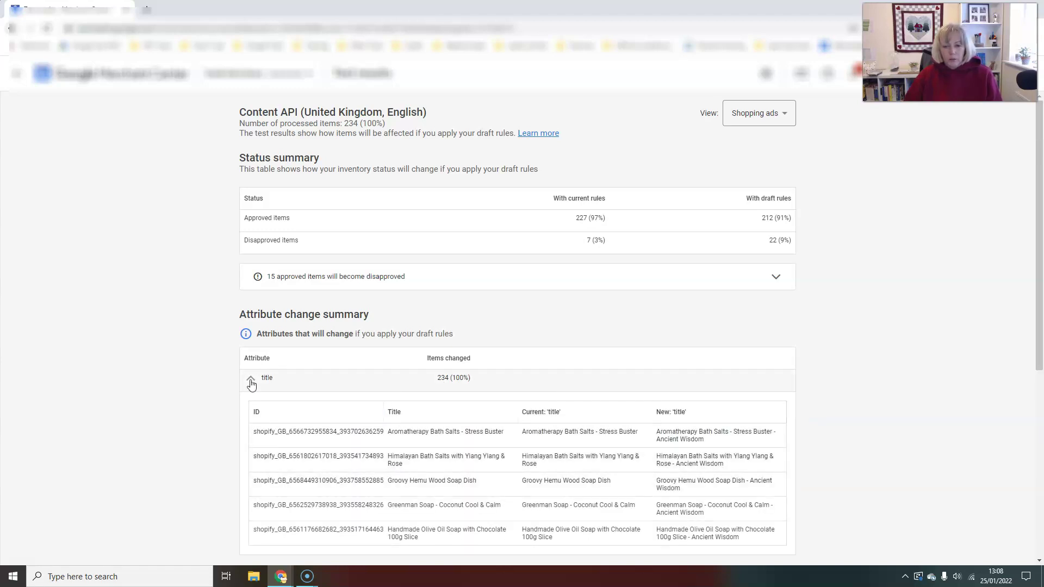
{"action": "scroll", "coordinate": [498, 485], "scroll_direction": "down", "scroll_amount": 3}
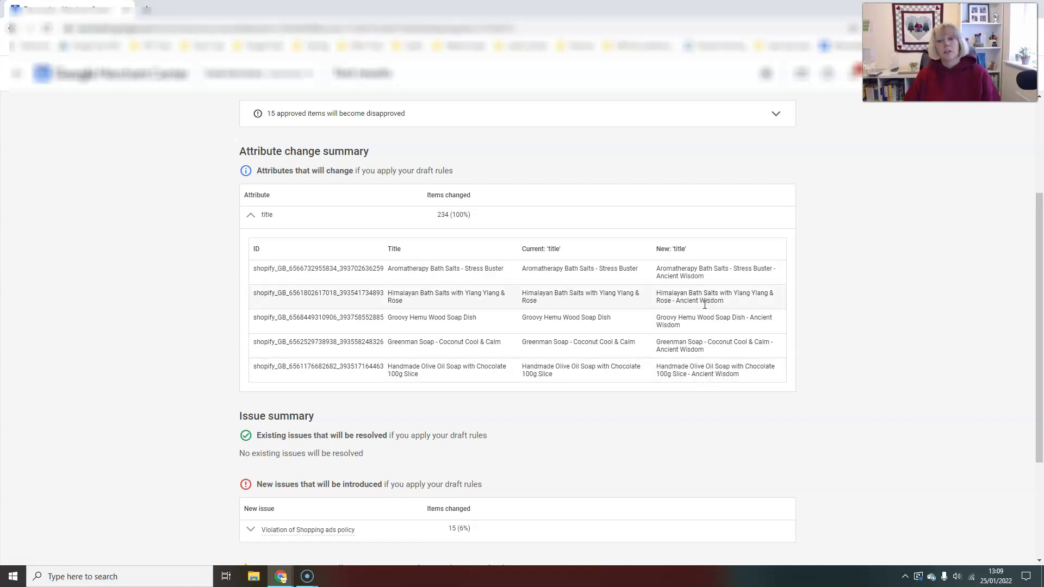
{"action": "left_click", "coordinate": [251, 216]}
{"action": "scroll", "coordinate": [504, 426], "scroll_direction": "up", "scroll_amount": 3}
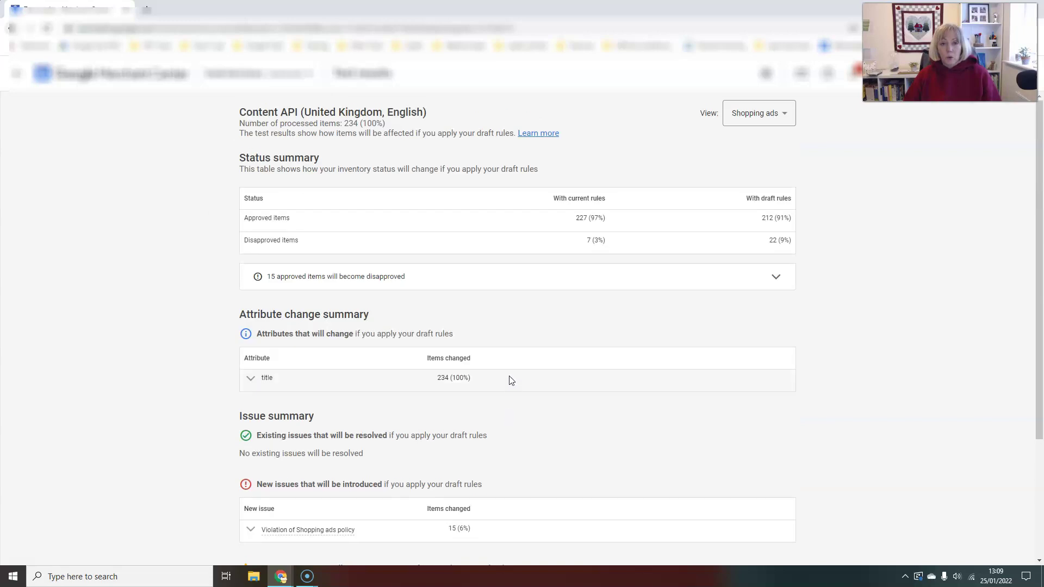
{"action": "scroll", "coordinate": [514, 433], "scroll_direction": "down", "scroll_amount": 3}
{"action": "scroll", "coordinate": [522, 440], "scroll_direction": "up", "scroll_amount": 1}
{"action": "scroll", "coordinate": [525, 443], "scroll_direction": "up", "scroll_amount": 2}
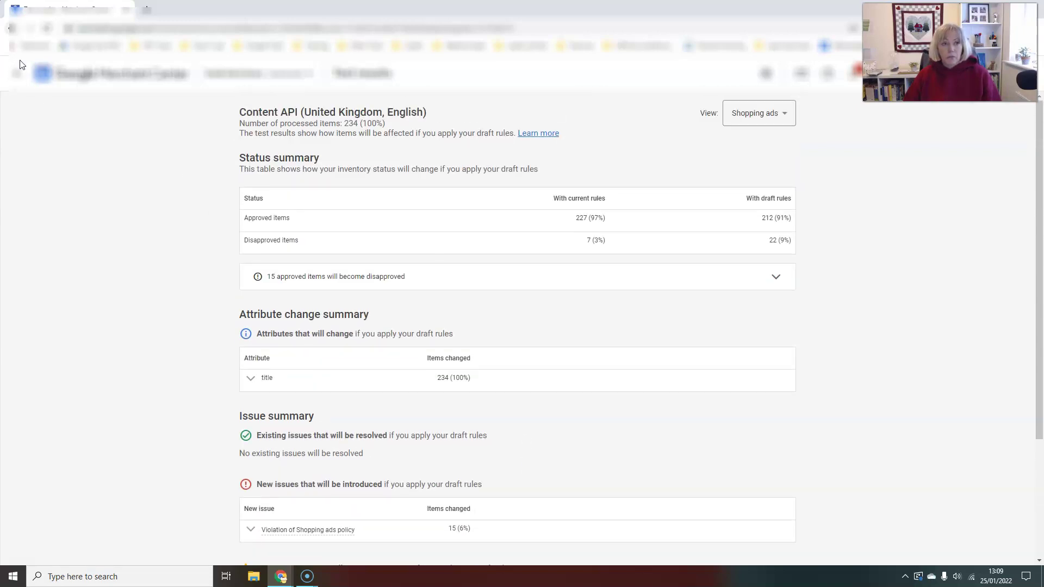
Return from the test results to the Content API feed's rules page
{"action": "left_click", "coordinate": [18, 75]}
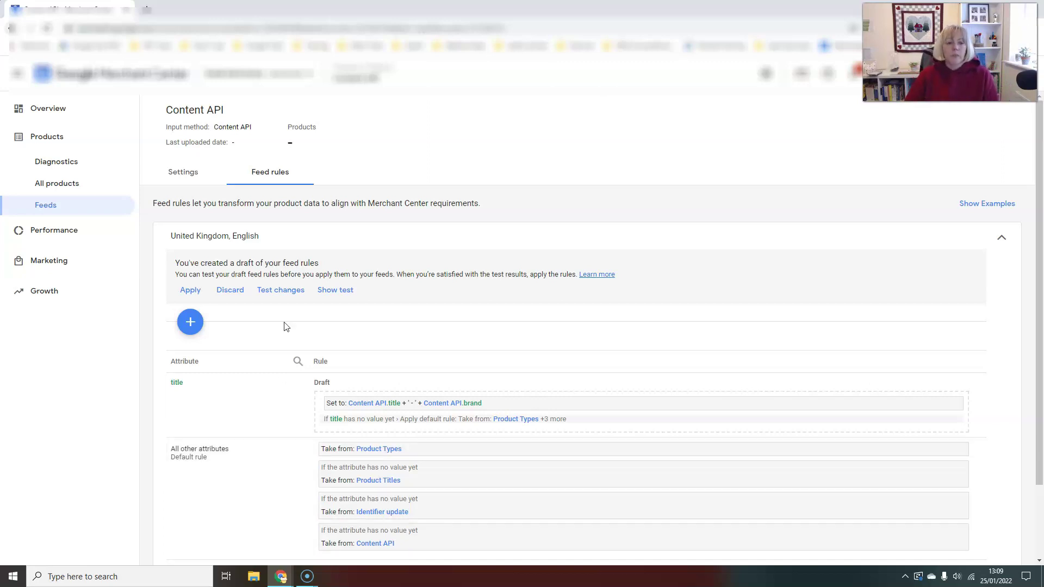
Reopen the draft title rule and edit its Set to data source
{"action": "left_click", "coordinate": [258, 396]}
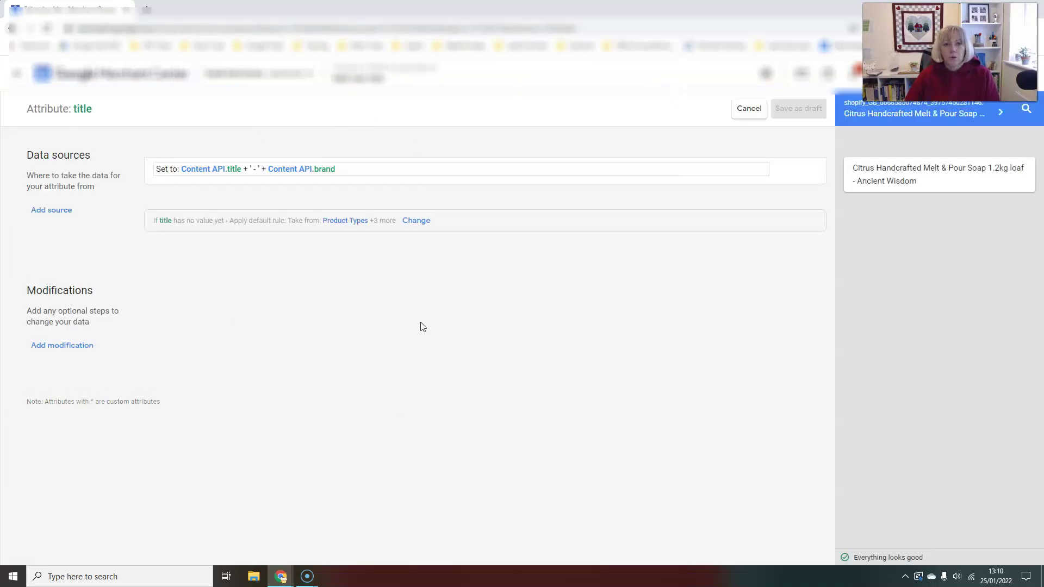
{"action": "left_click", "coordinate": [782, 171]}
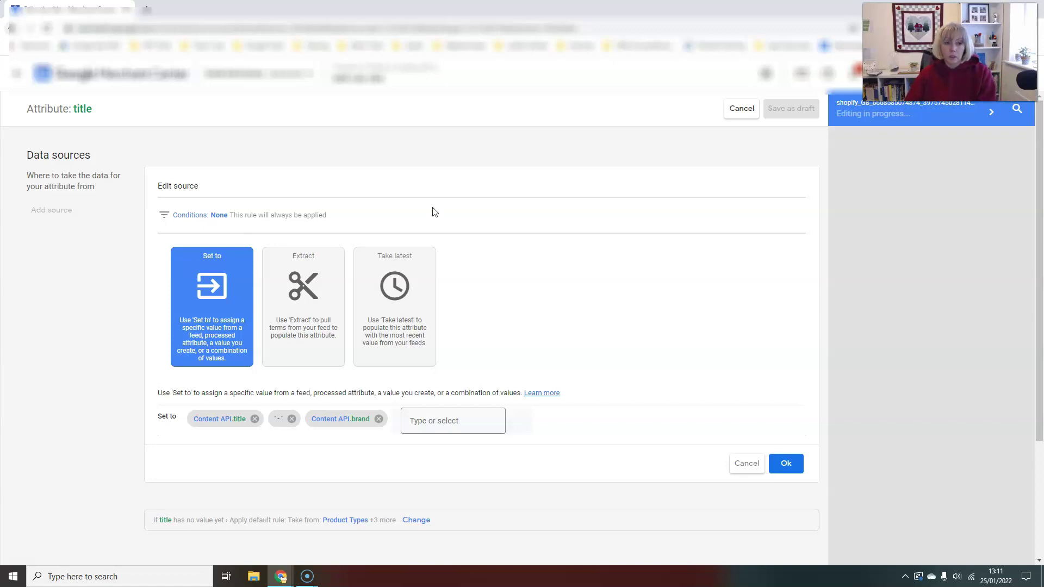
Add the condition Content API.availability equals 'in stock' to the title source
{"action": "left_click", "coordinate": [214, 213]}
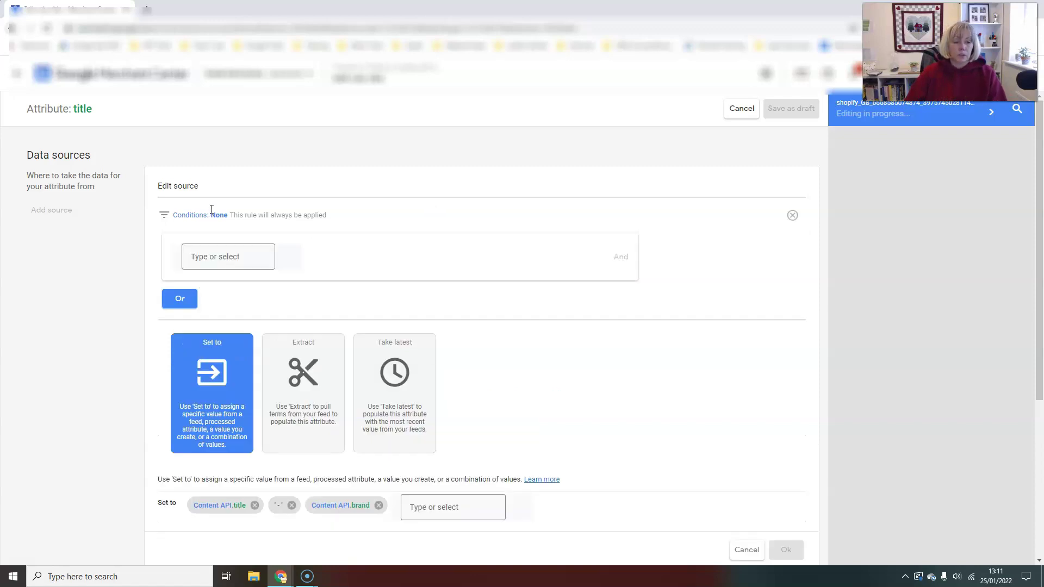
{"action": "left_click", "coordinate": [207, 254]}
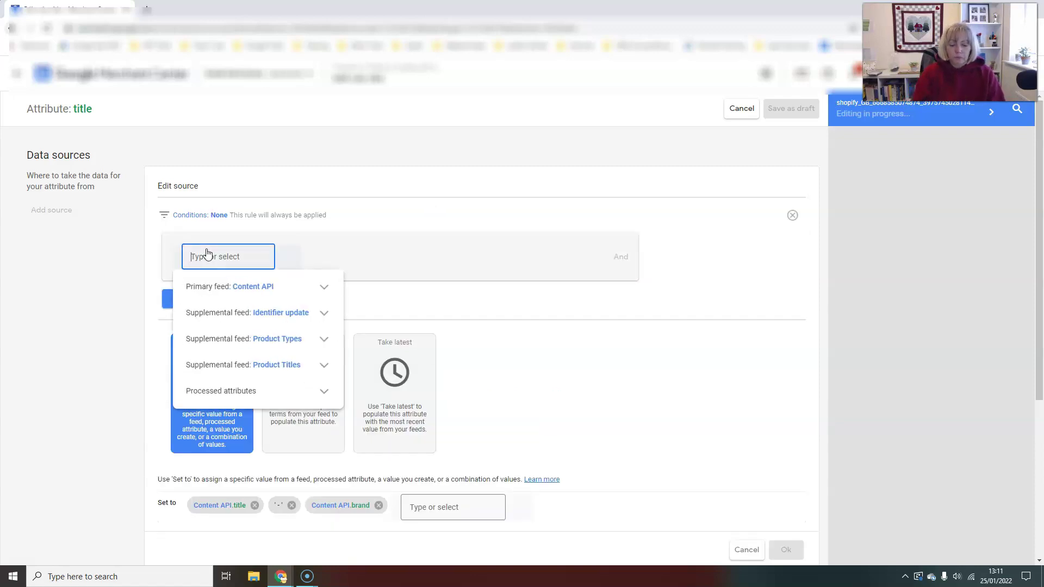
{"action": "type", "text": "avail"}
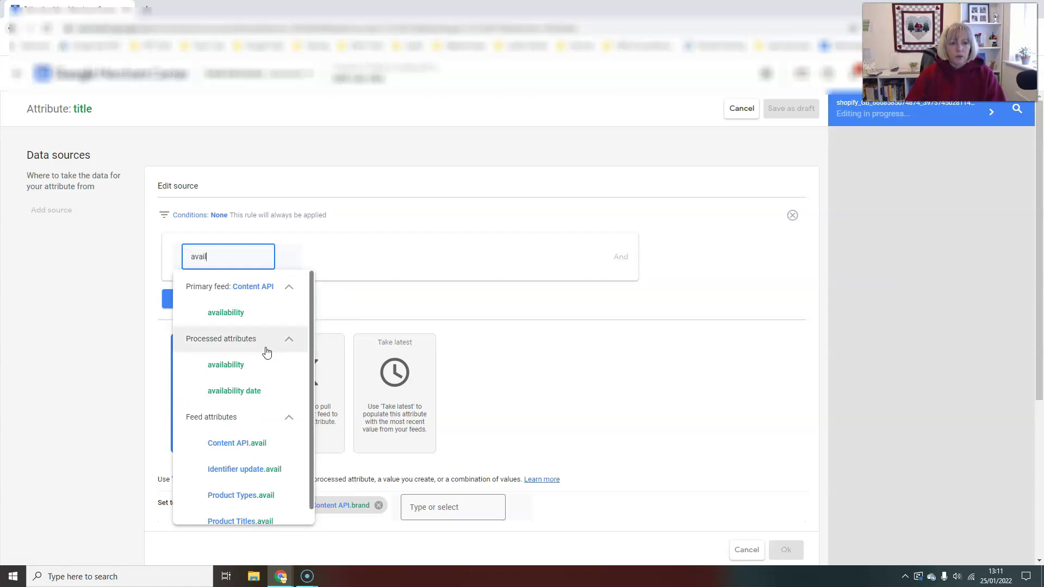
{"action": "left_click", "coordinate": [270, 311]}
{"action": "left_click", "coordinate": [356, 257]}
{"action": "left_click", "coordinate": [381, 309]}
{"action": "type", "text": "in stock"}
{"action": "key", "text": "Return"}
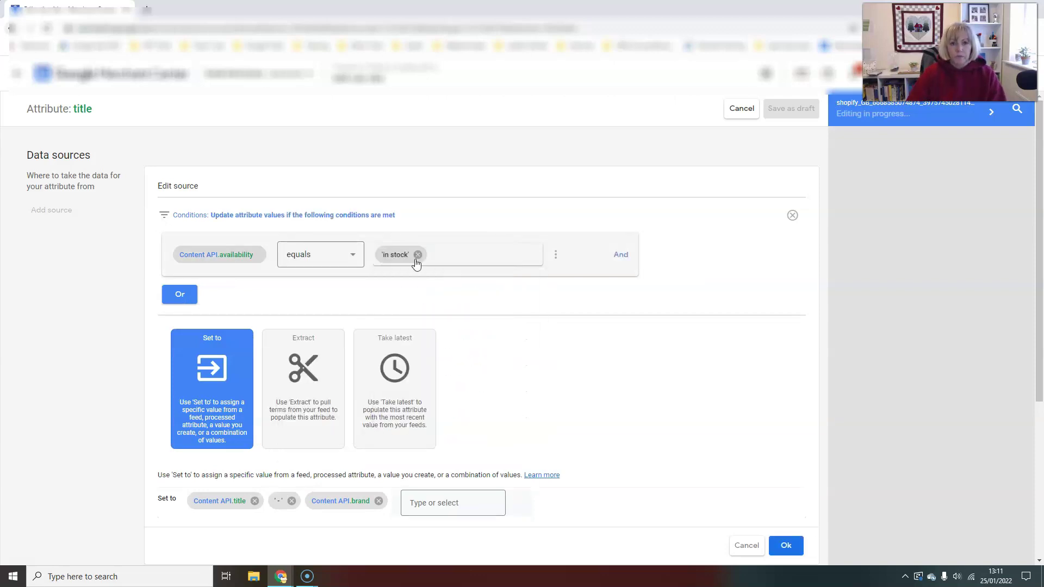
{"action": "left_click", "coordinate": [552, 298]}
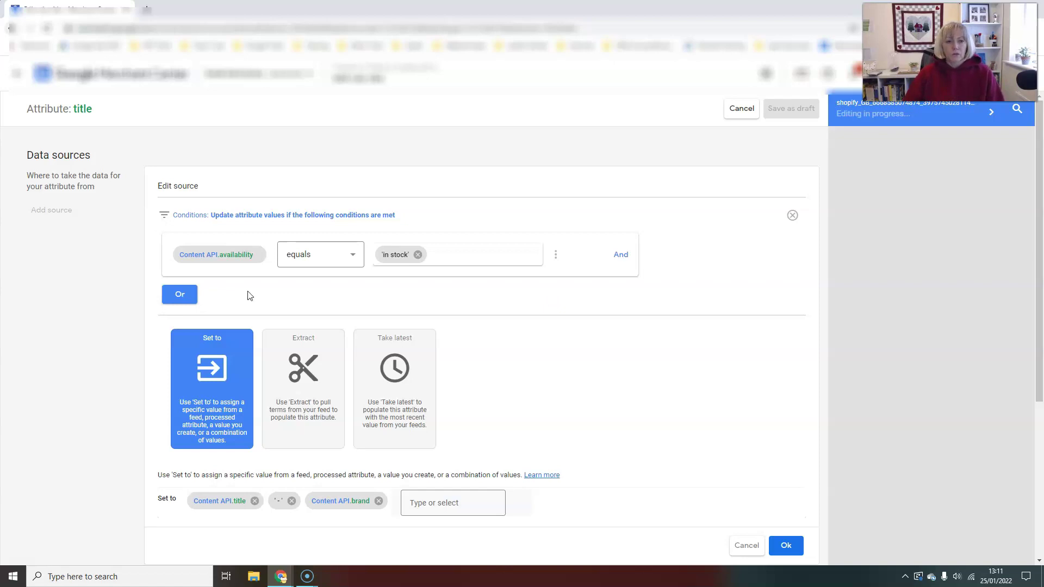
Add a second AND condition based on Content API.price
{"action": "left_click", "coordinate": [621, 255]}
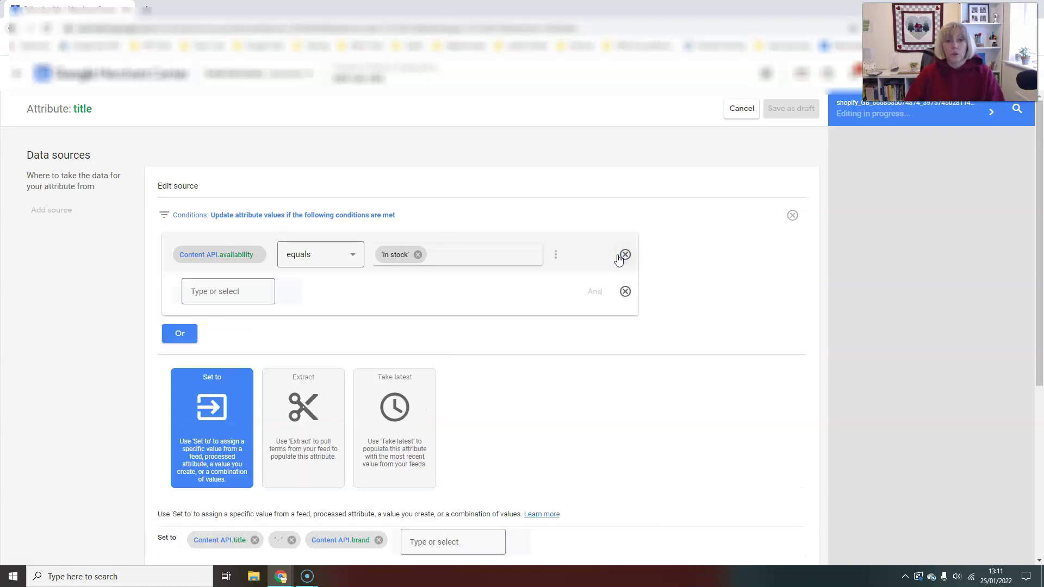
{"action": "left_click", "coordinate": [206, 291]}
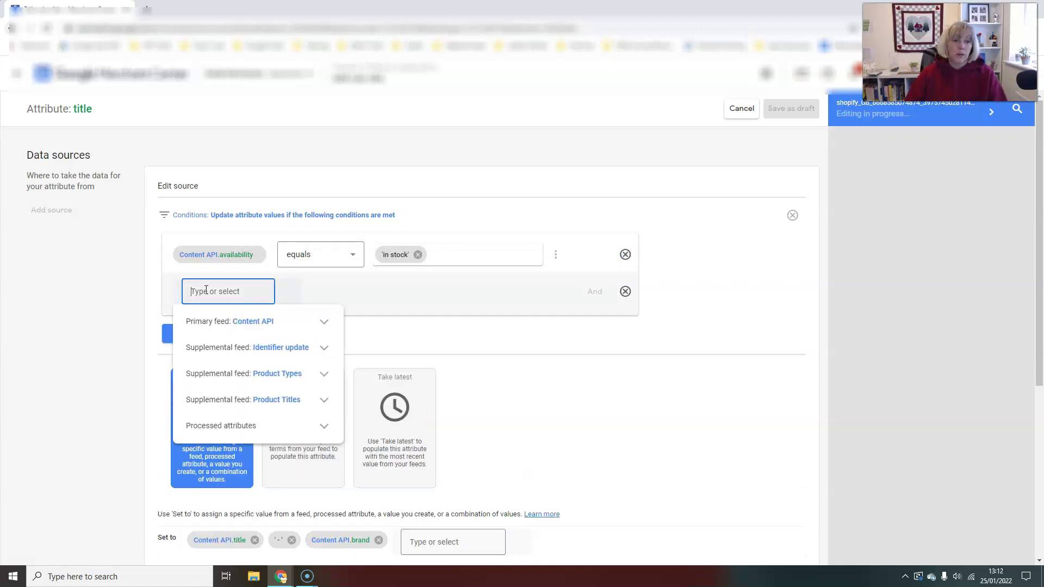
{"action": "left_click", "coordinate": [324, 327]}
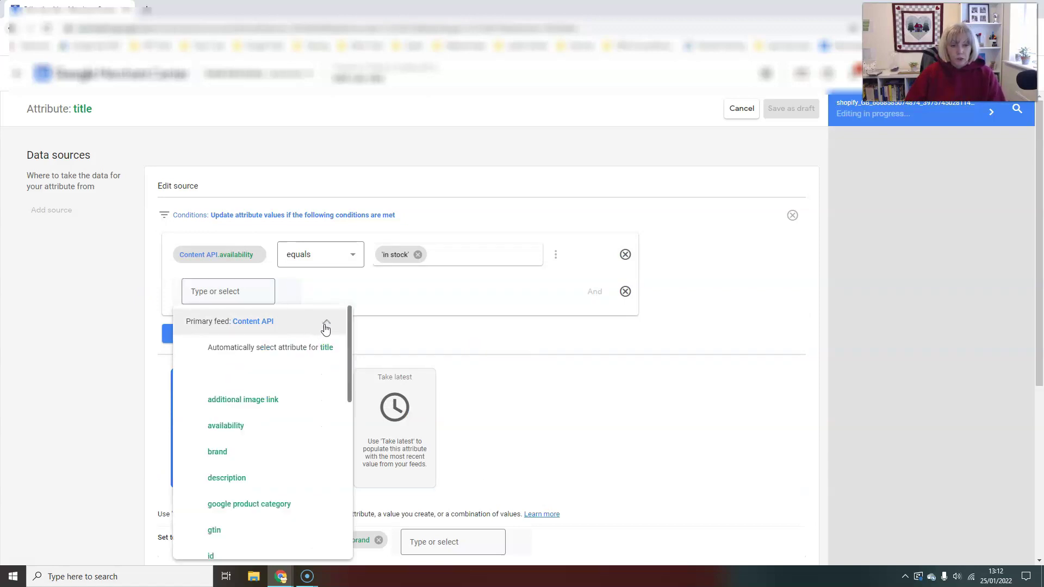
{"action": "scroll", "coordinate": [288, 442], "scroll_direction": "down", "scroll_amount": 3}
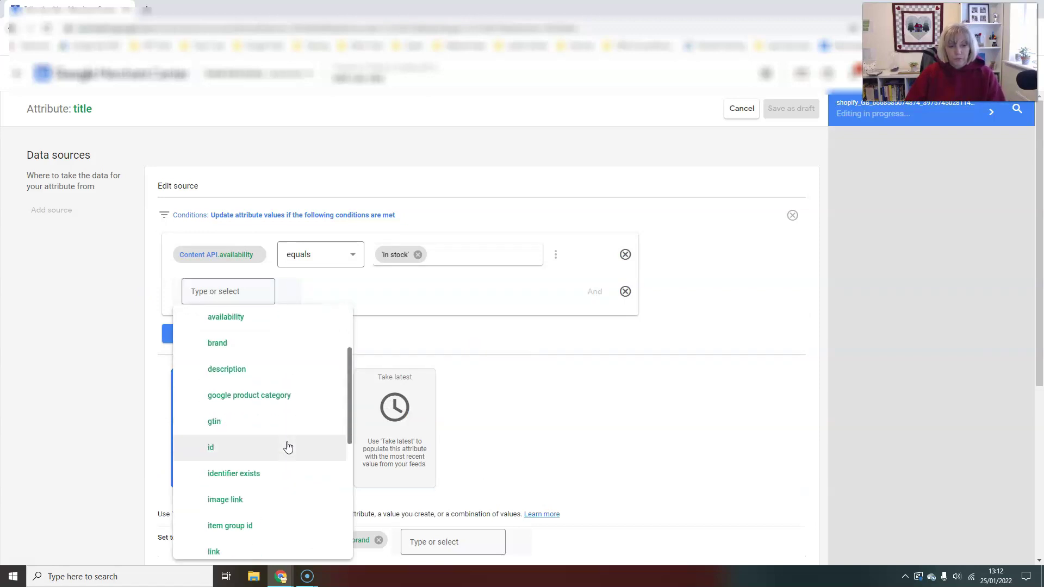
{"action": "scroll", "coordinate": [303, 396], "scroll_direction": "down", "scroll_amount": 5}
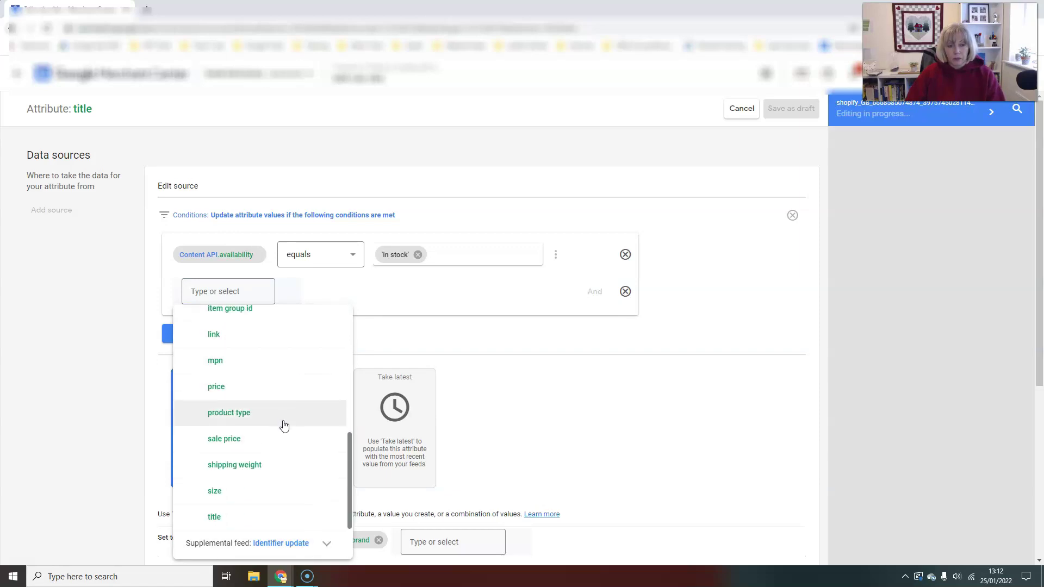
{"action": "left_click", "coordinate": [283, 387]}
Set the price condition to 'is less than' 10
{"action": "left_click", "coordinate": [356, 291]}
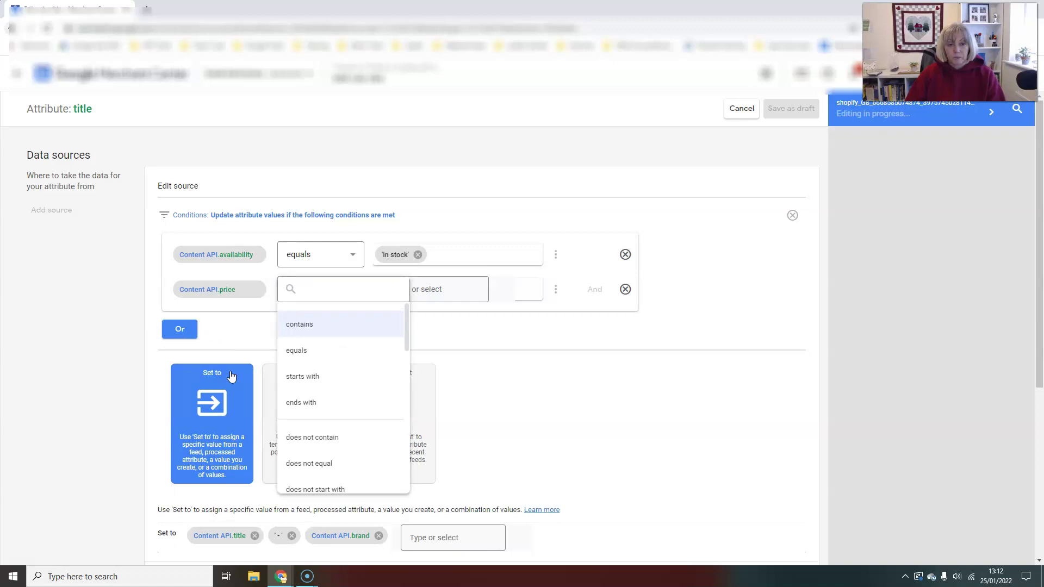
{"action": "scroll", "coordinate": [342, 383], "scroll_direction": "down", "scroll_amount": 2}
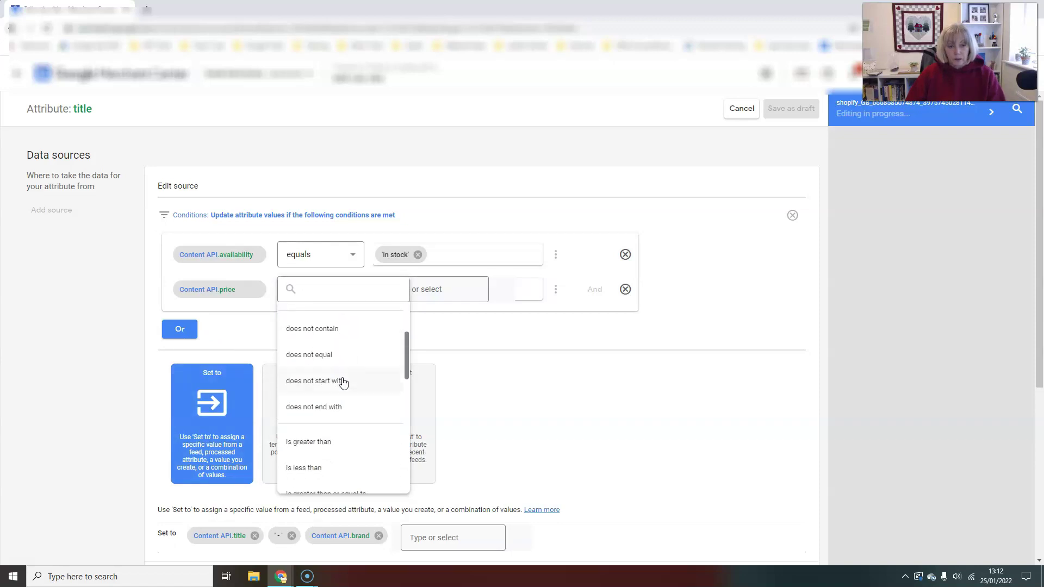
{"action": "scroll", "coordinate": [344, 422], "scroll_direction": "down", "scroll_amount": 1}
{"action": "left_click", "coordinate": [347, 414]}
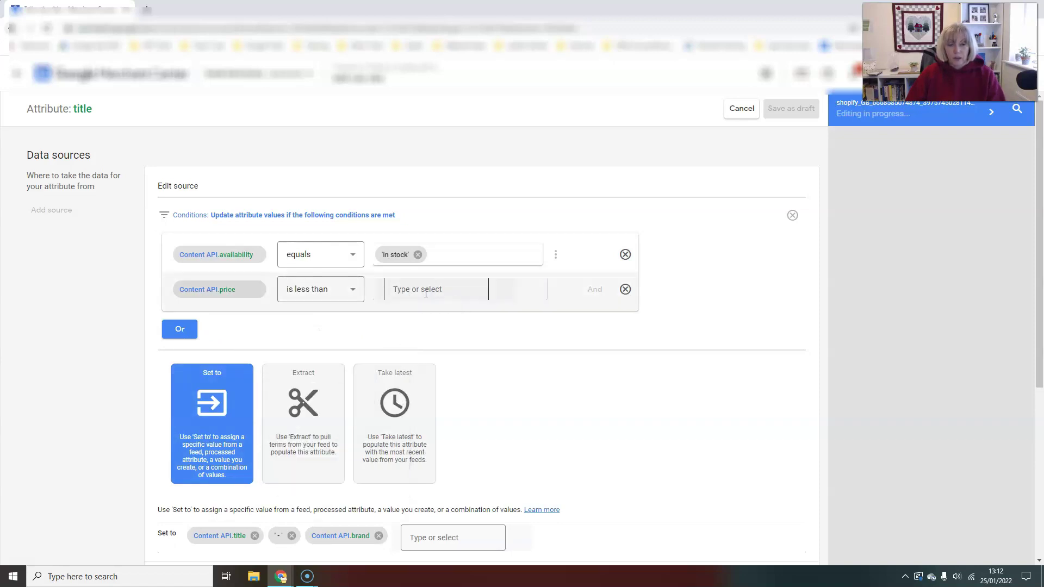
{"action": "left_click", "coordinate": [425, 293]}
{"action": "type", "text": "10"}
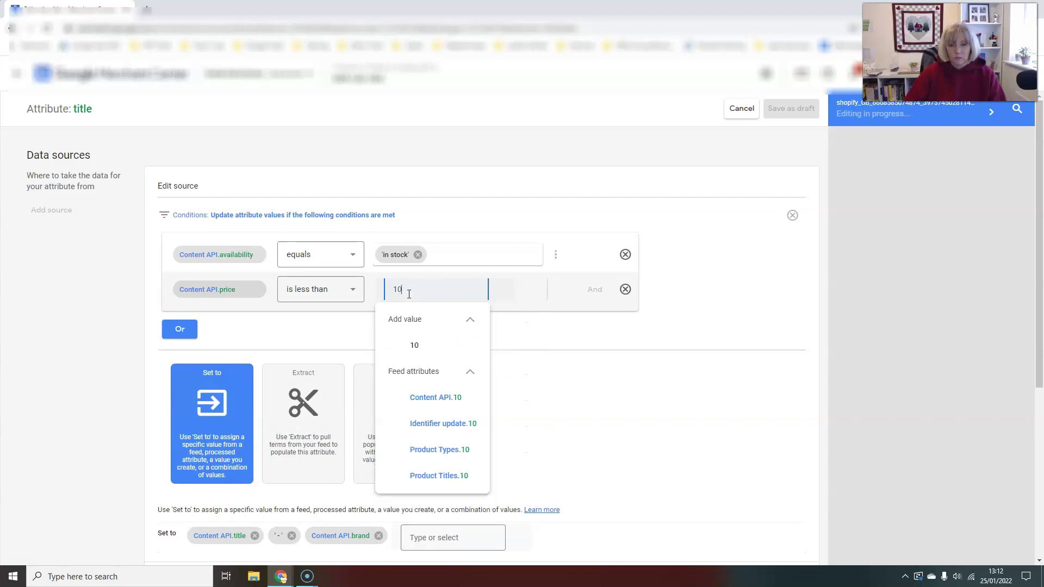
{"action": "key", "text": "Return"}
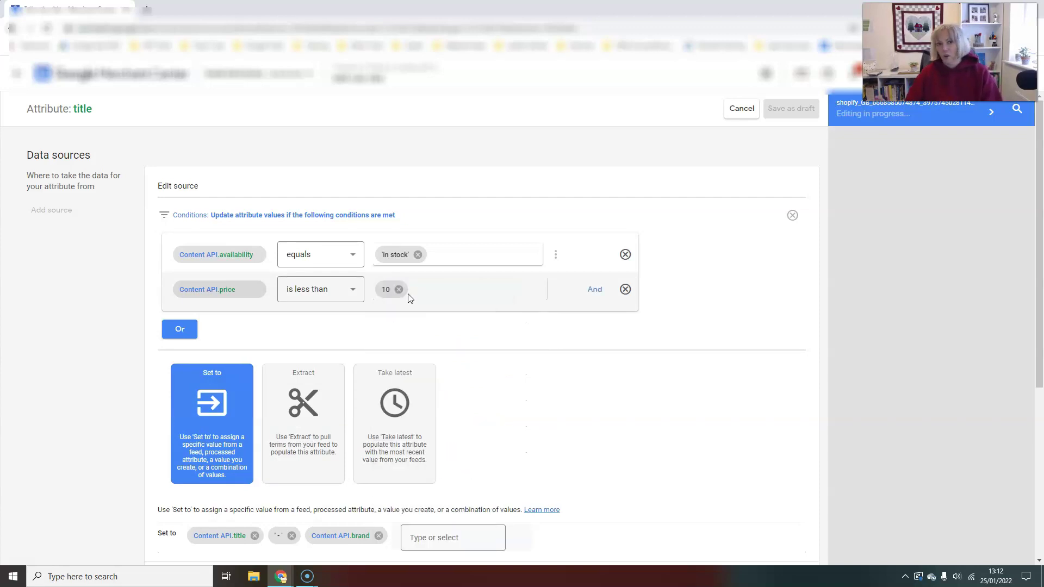
{"action": "left_click", "coordinate": [224, 256]}
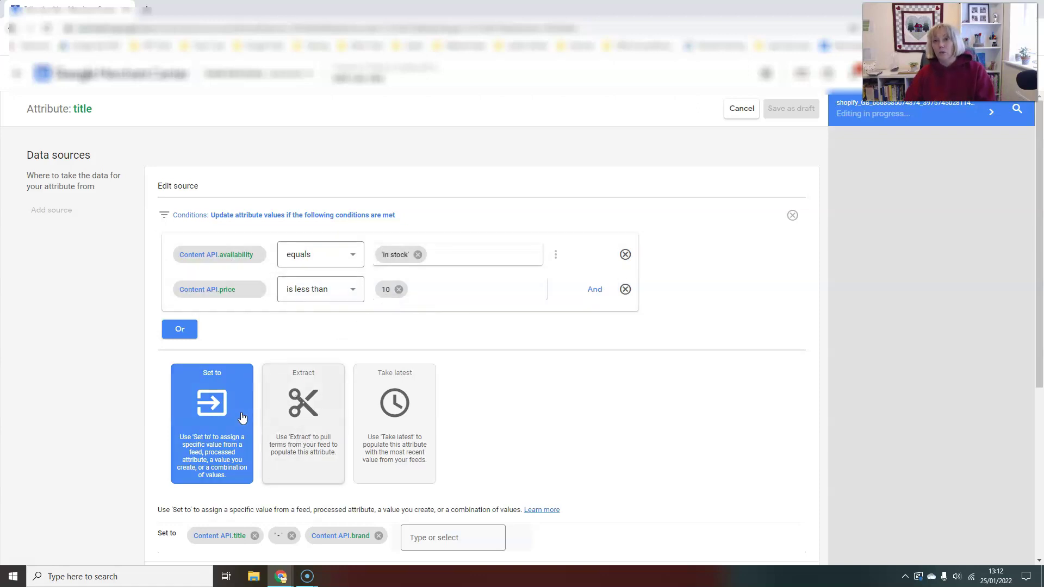
Add an OR group with the condition Content API.availability equals 'out of stock'
{"action": "left_click", "coordinate": [179, 329]}
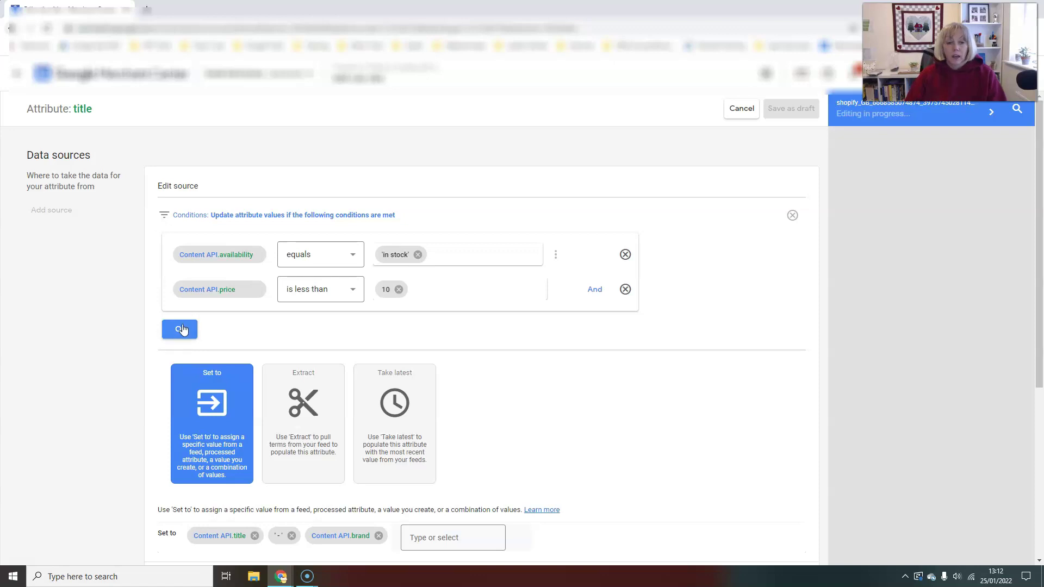
{"action": "left_click", "coordinate": [239, 360]}
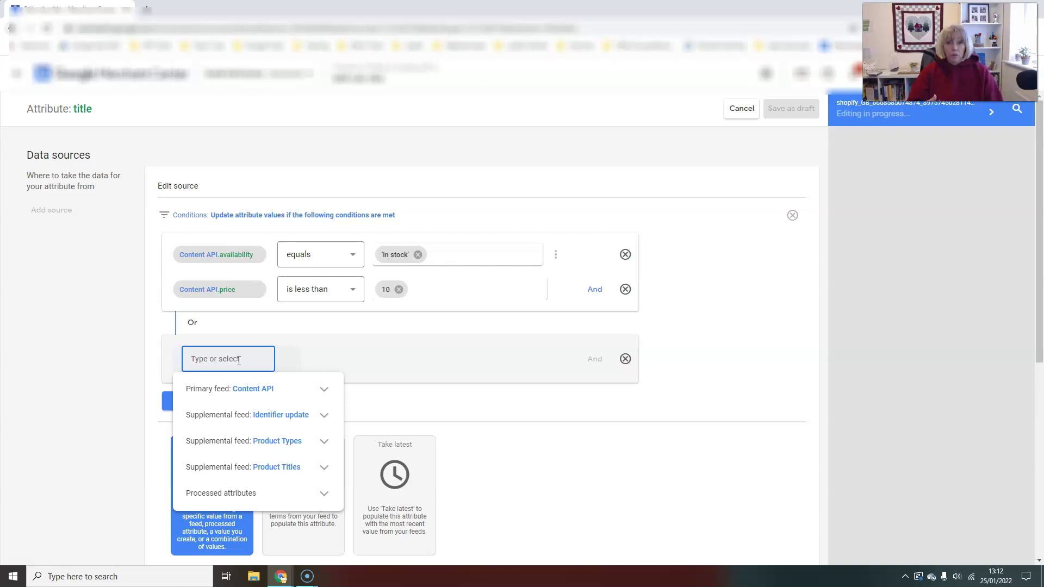
{"action": "type", "text": "out of"}
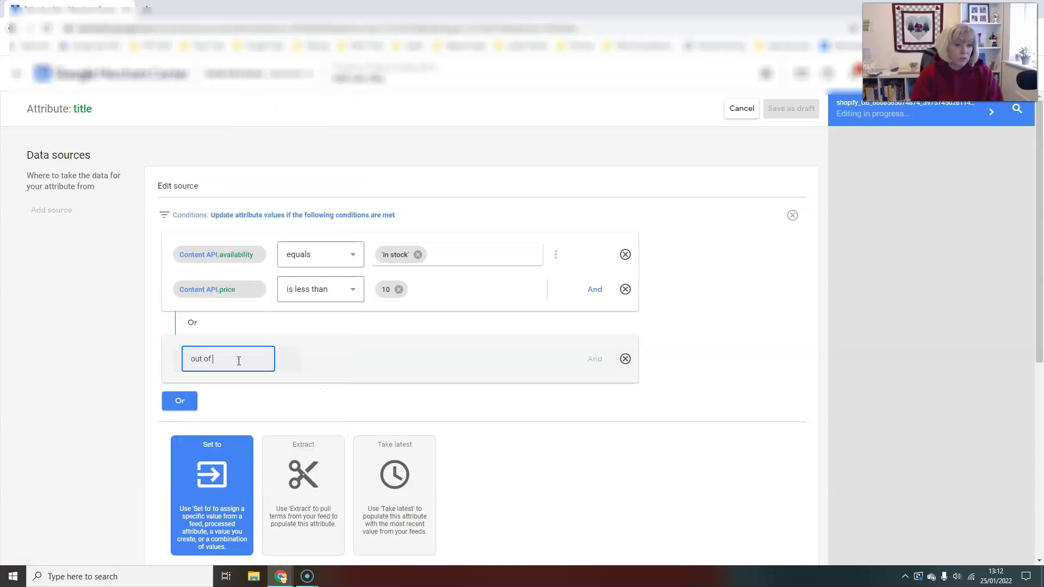
{"action": "key", "text": "BackSpace"}
{"action": "key", "text": "BackSpace"}
{"action": "key", "text": "BackSpace"}
{"action": "key", "text": "BackSpace"}
{"action": "key", "text": "BackSpace"}
{"action": "type", "text": "abv"}
{"action": "key", "text": "BackSpace"}
{"action": "key", "text": "BackSpace"}
{"action": "type", "text": "va"}
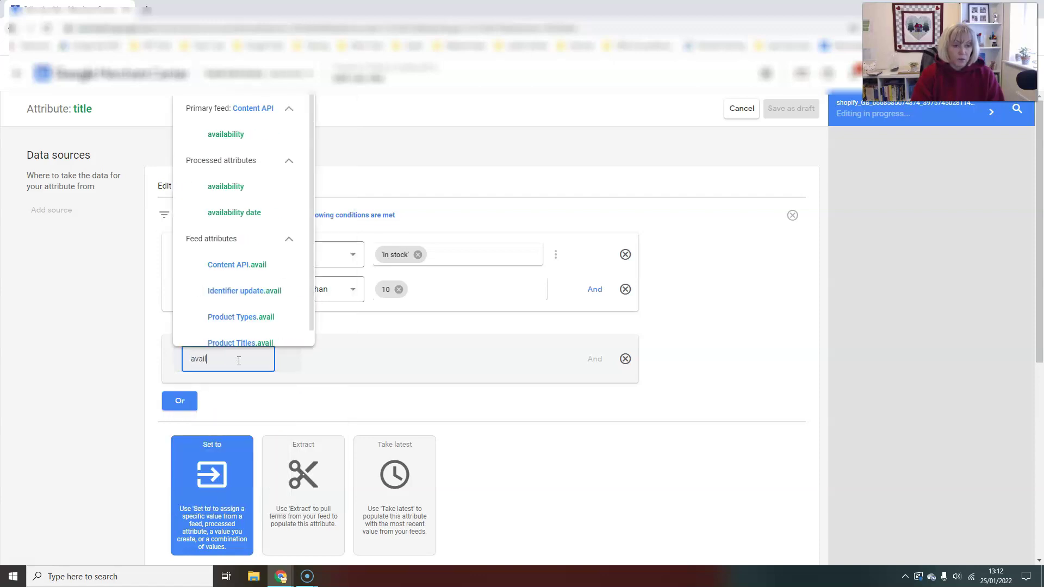
{"action": "type", "text": "il"}
{"action": "left_click", "coordinate": [242, 135]}
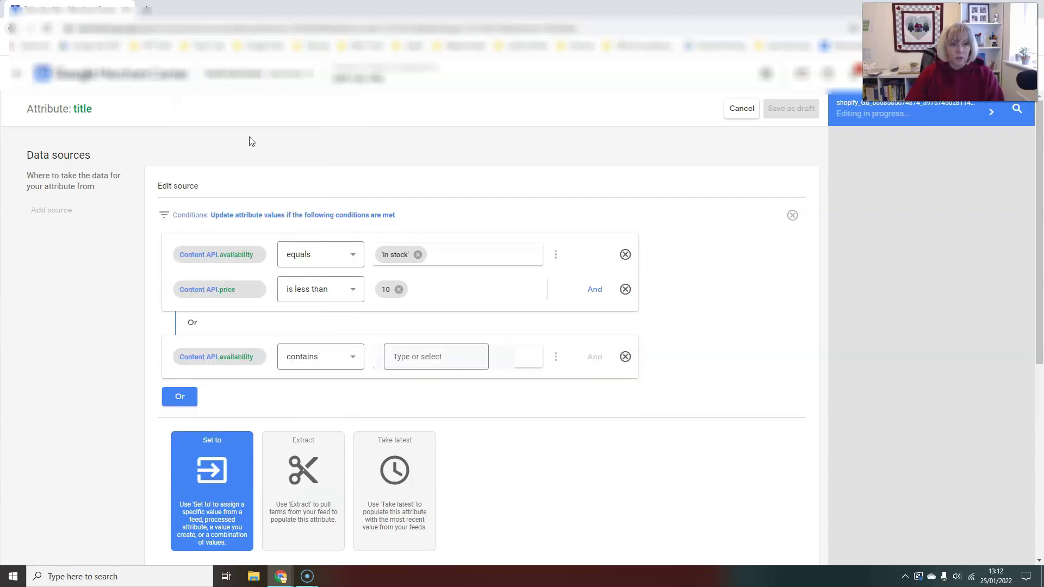
{"action": "left_click", "coordinate": [356, 371]}
{"action": "left_click", "coordinate": [357, 406]}
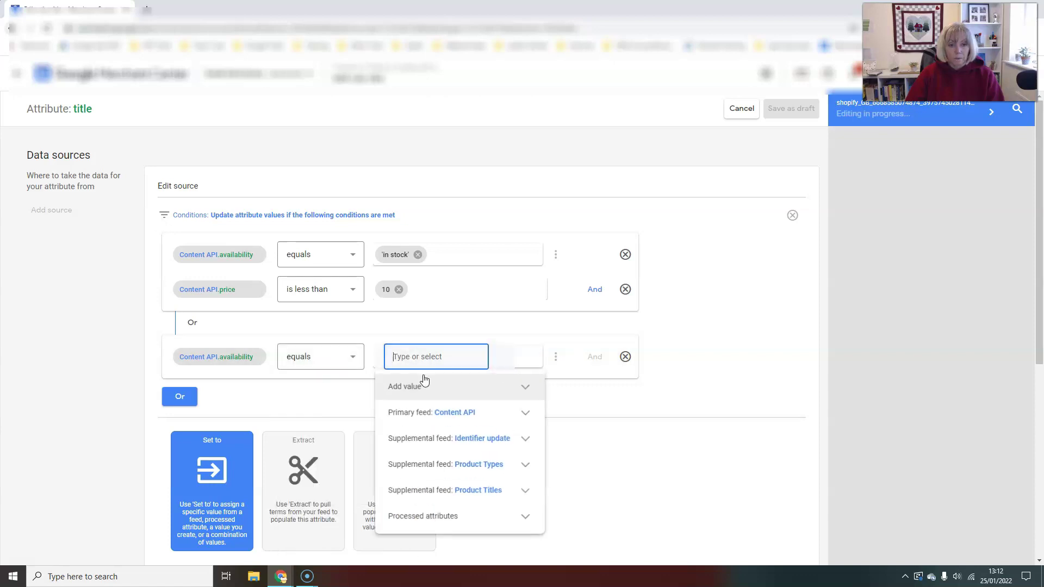
{"action": "type", "text": "out of st"}
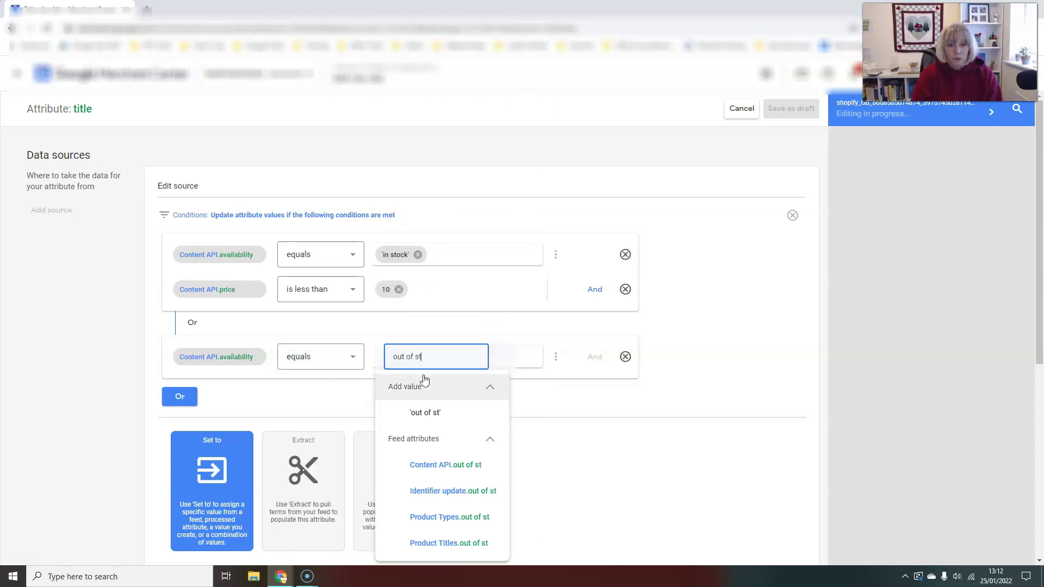
{"action": "type", "text": "ock"}
{"action": "key", "text": "Return"}
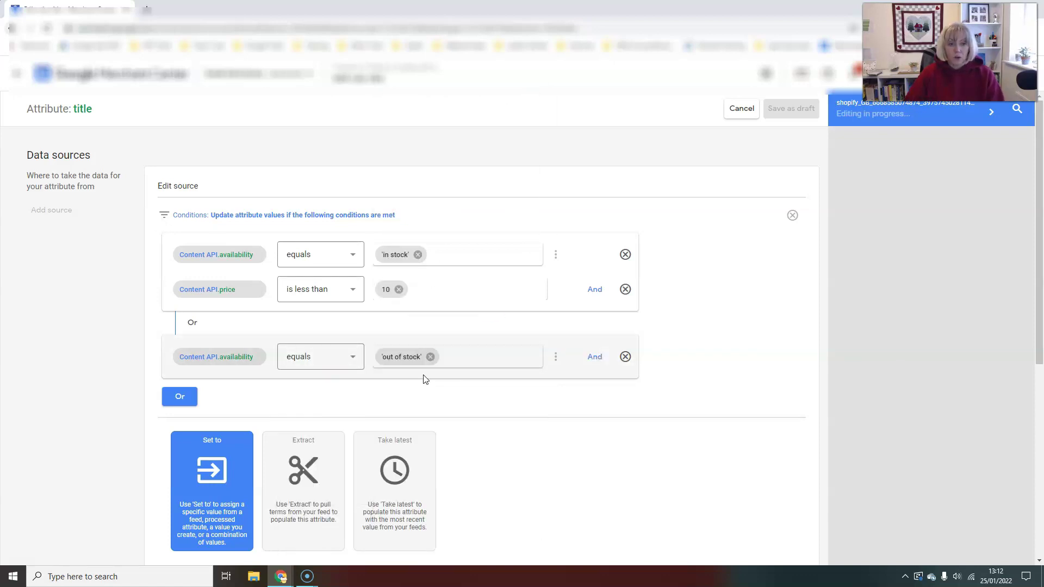
Add an And condition: Content API.price is greater than or equal to 10
{"action": "left_click", "coordinate": [595, 356]}
{"action": "left_click", "coordinate": [240, 394]}
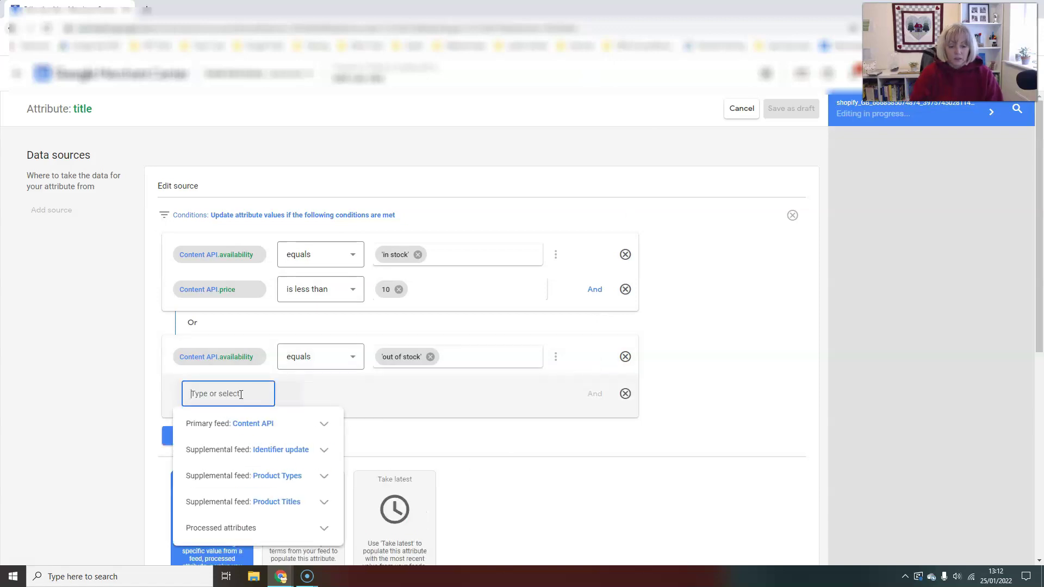
{"action": "type", "text": "price"}
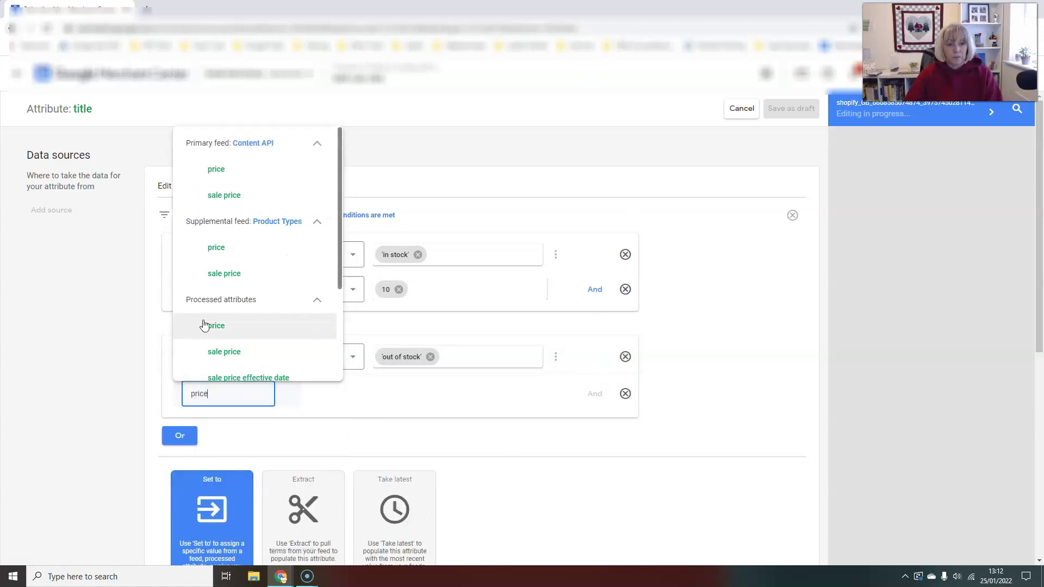
{"action": "left_click", "coordinate": [223, 330]}
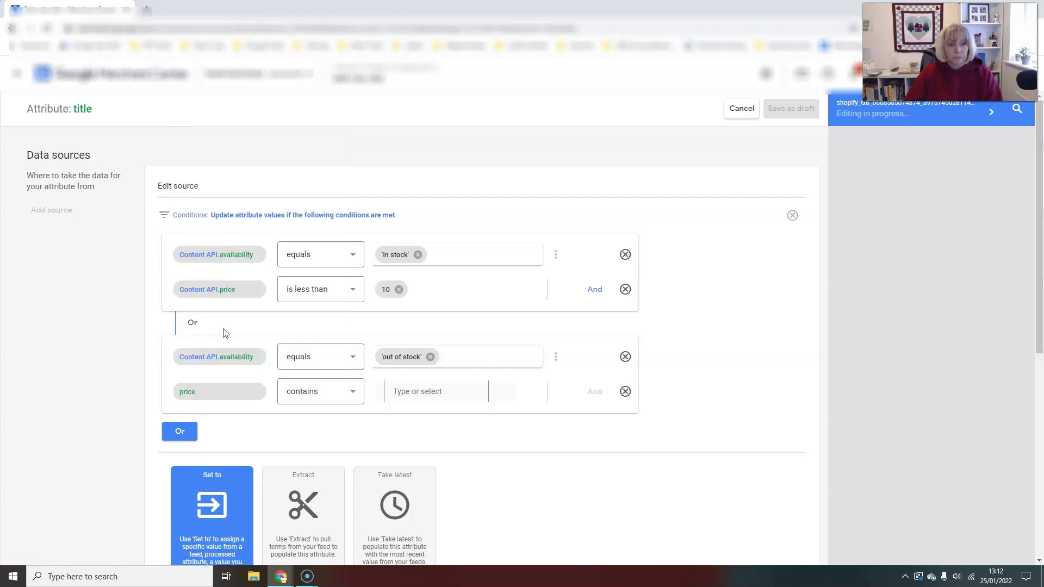
{"action": "left_click", "coordinate": [225, 392]}
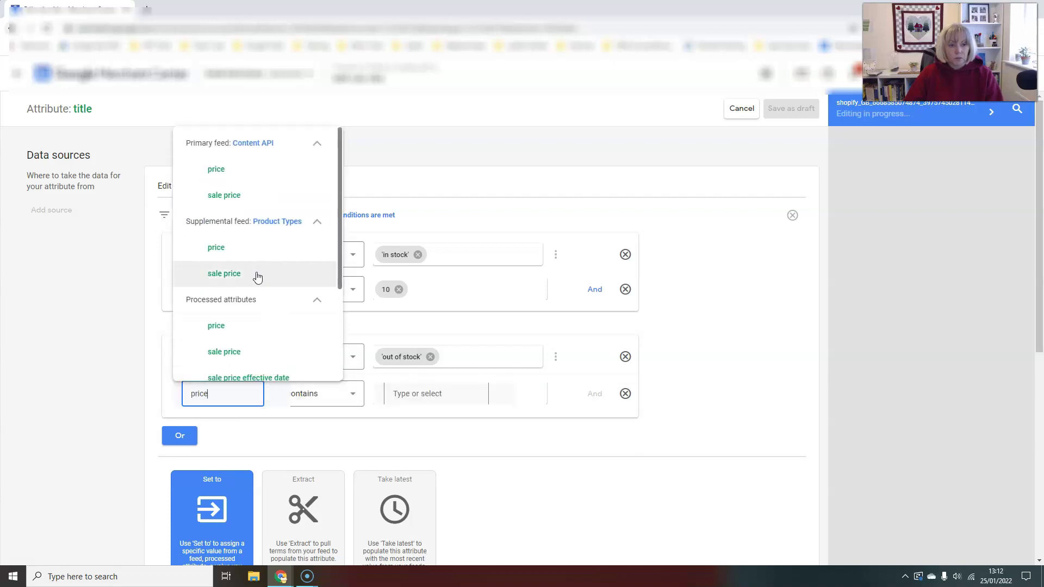
{"action": "left_click", "coordinate": [236, 173]}
{"action": "left_click", "coordinate": [341, 399]}
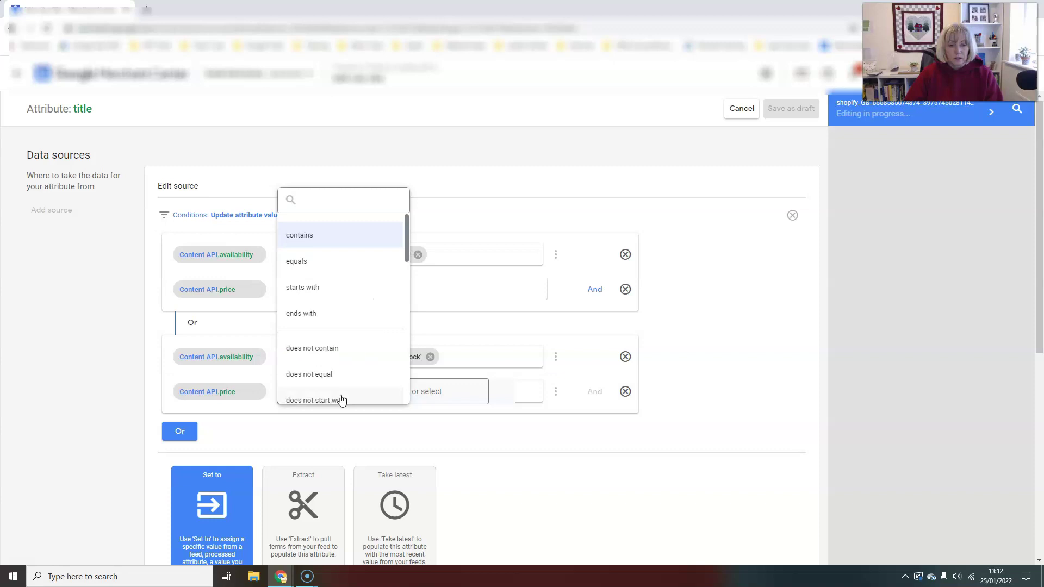
{"action": "scroll", "coordinate": [334, 368], "scroll_direction": "down", "scroll_amount": 1}
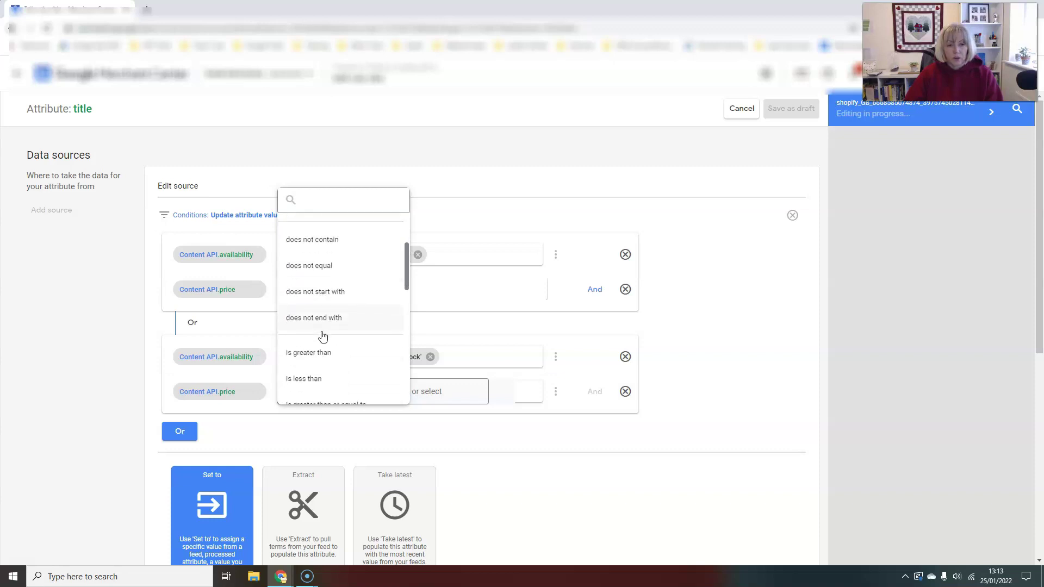
{"action": "left_click", "coordinate": [336, 358]}
{"action": "left_click", "coordinate": [410, 392]}
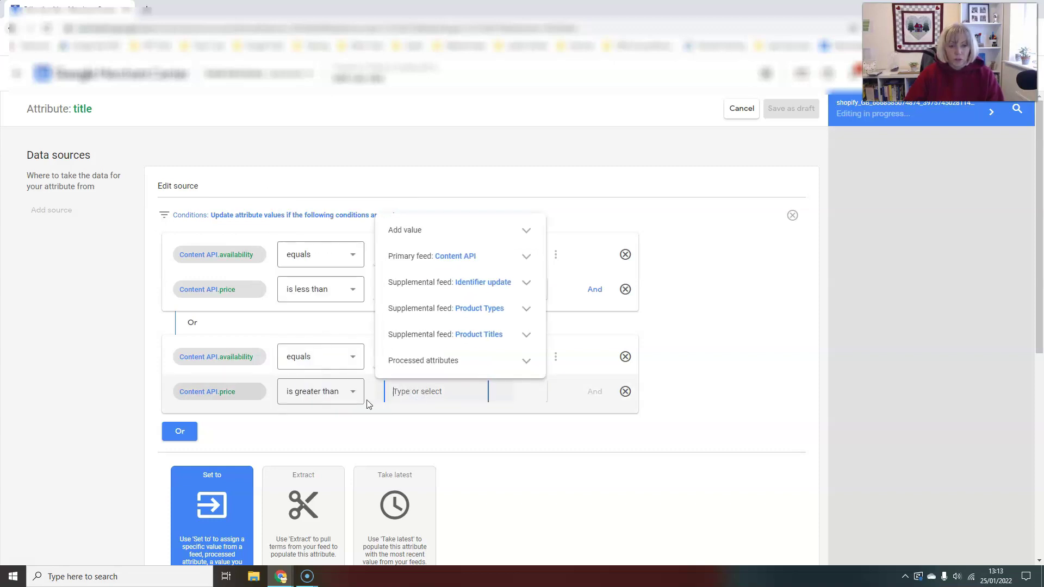
{"action": "left_click", "coordinate": [346, 394]}
{"action": "scroll", "coordinate": [338, 334], "scroll_direction": "down", "scroll_amount": 1}
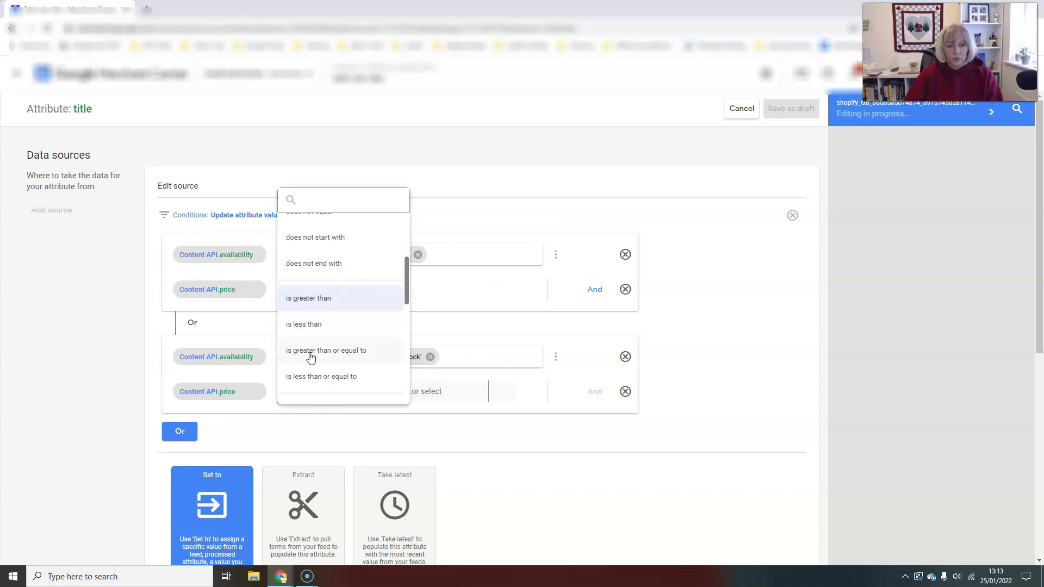
{"action": "left_click", "coordinate": [361, 356]}
{"action": "left_click", "coordinate": [424, 391]}
{"action": "type", "text": "10"}
{"action": "key", "text": "Return"}
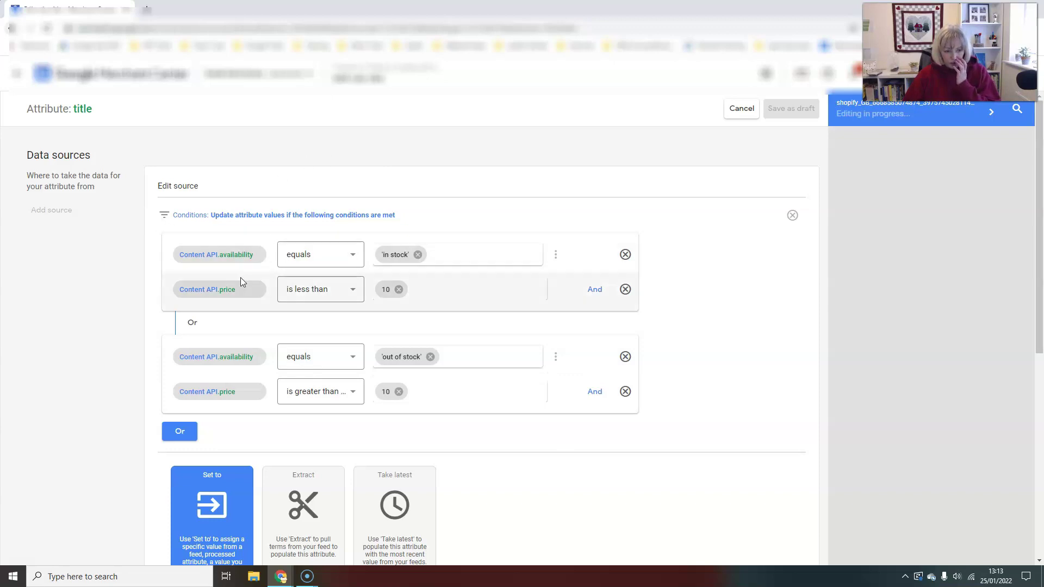
Delete the Content API.brand chip and the '-' separator chip from the Set to value
{"action": "scroll", "coordinate": [644, 447], "scroll_direction": "down", "scroll_amount": 4}
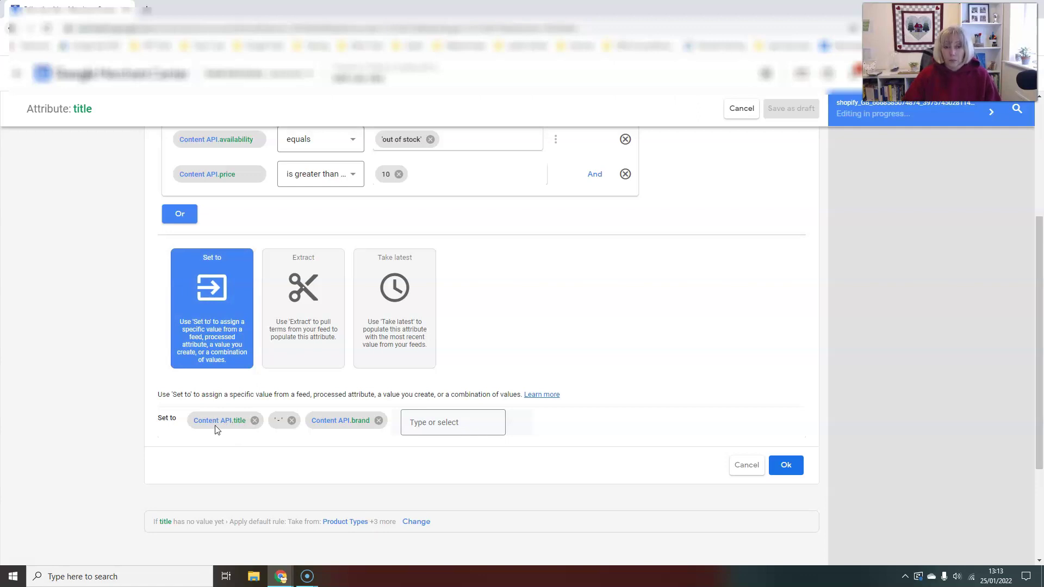
{"action": "left_click", "coordinate": [378, 420]}
{"action": "left_click", "coordinate": [292, 420]}
Remove the remaining Content API.title chip from the Set to value
{"action": "left_click", "coordinate": [255, 421]}
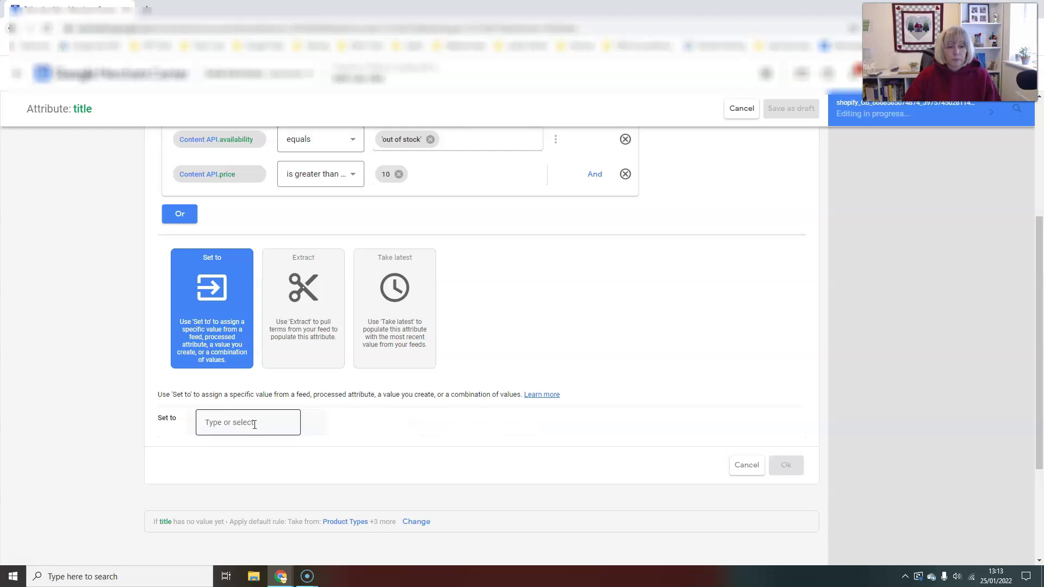
{"action": "left_click", "coordinate": [218, 423]}
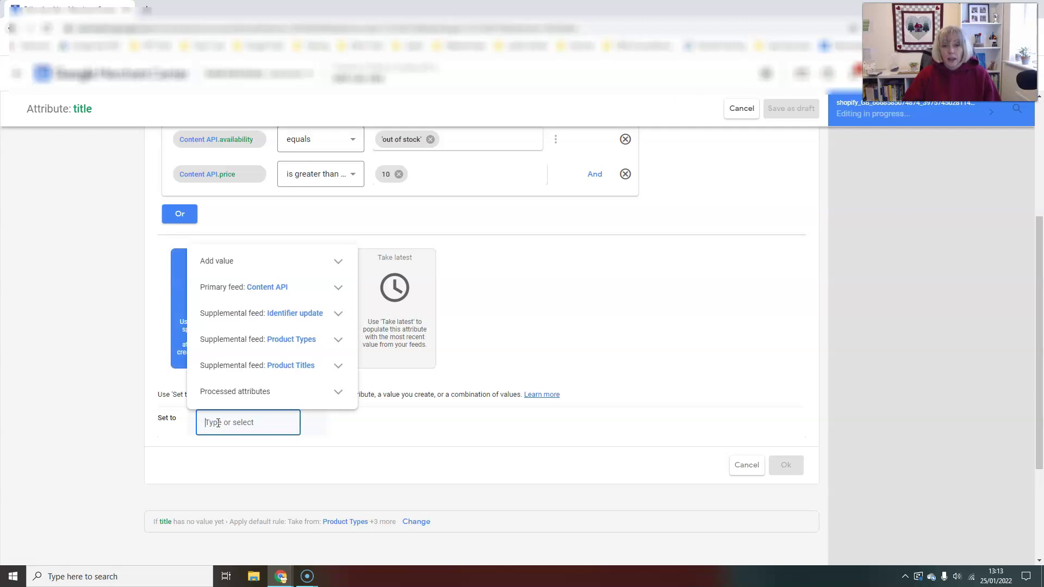
{"action": "left_click", "coordinate": [217, 423]}
{"action": "left_click", "coordinate": [533, 346]}
{"action": "left_click", "coordinate": [206, 260]}
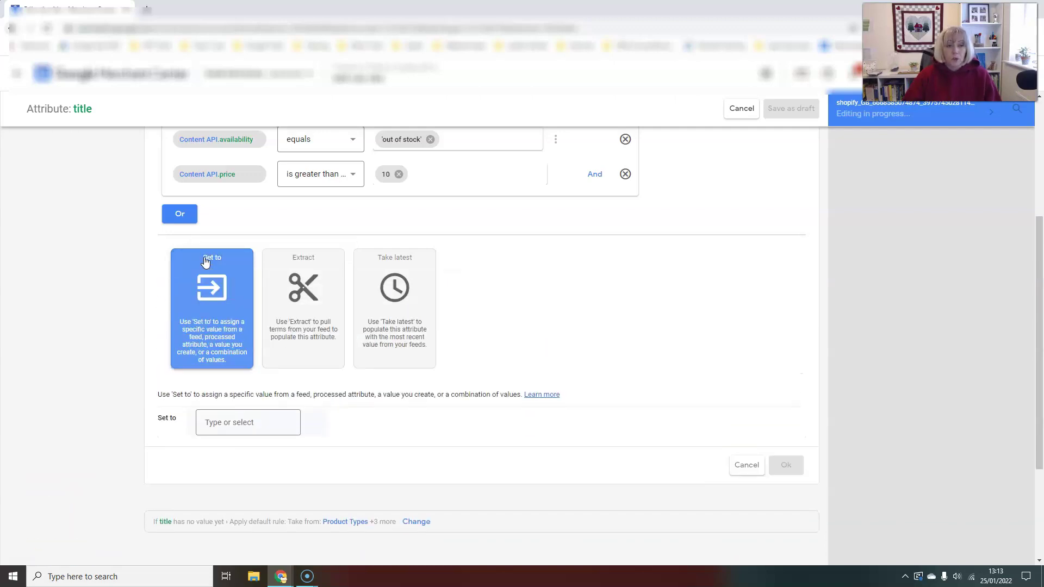
{"action": "scroll", "coordinate": [326, 361], "scroll_direction": "up", "scroll_amount": 4}
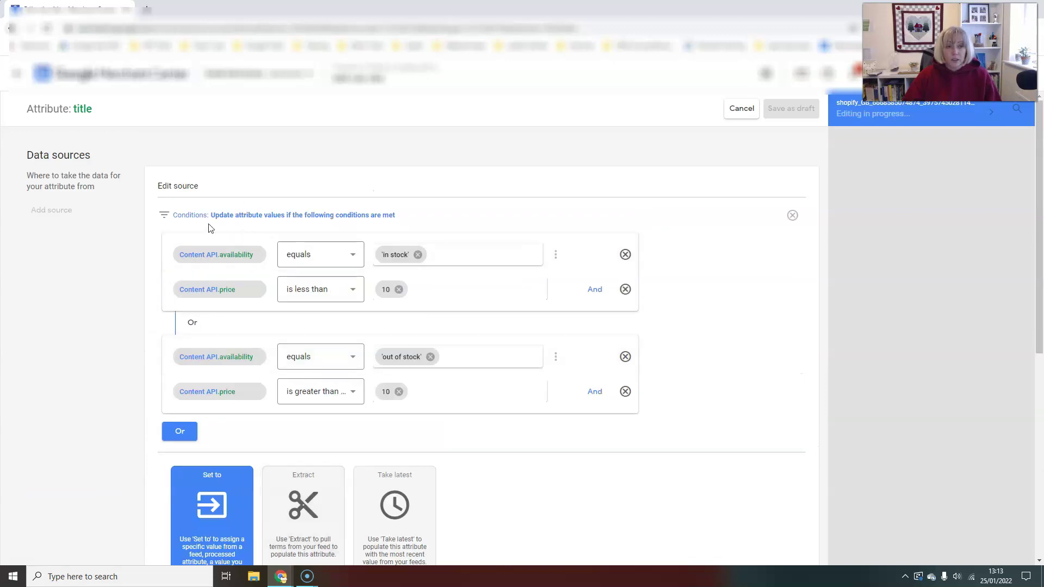
{"action": "scroll", "coordinate": [344, 424], "scroll_direction": "down", "scroll_amount": 4}
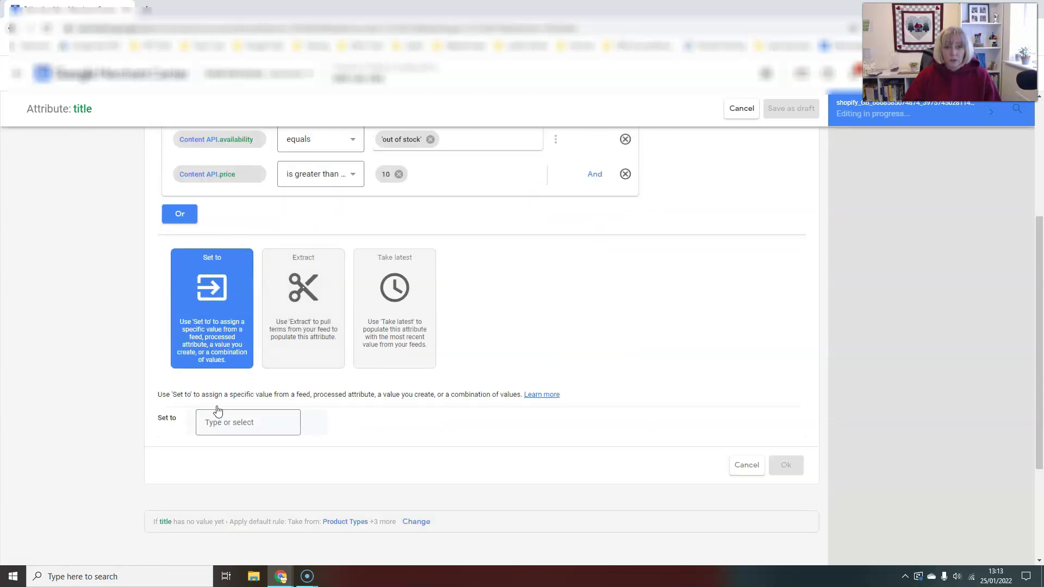
Enter 'false' as a fixed Set to value, then remove it again
{"action": "left_click", "coordinate": [213, 423]}
{"action": "type", "text": "fals"}
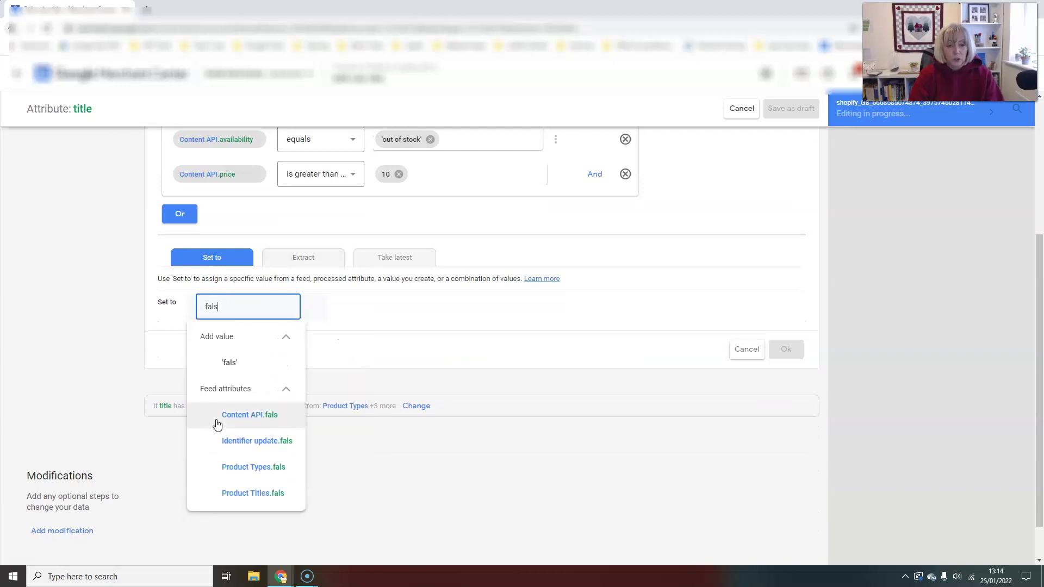
{"action": "type", "text": "e"}
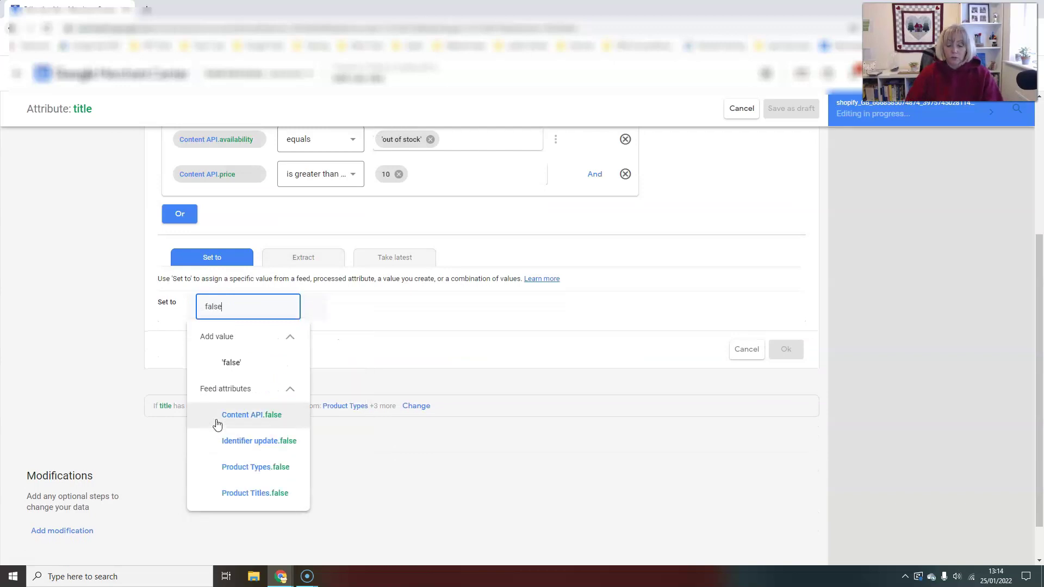
{"action": "key", "text": "Return"}
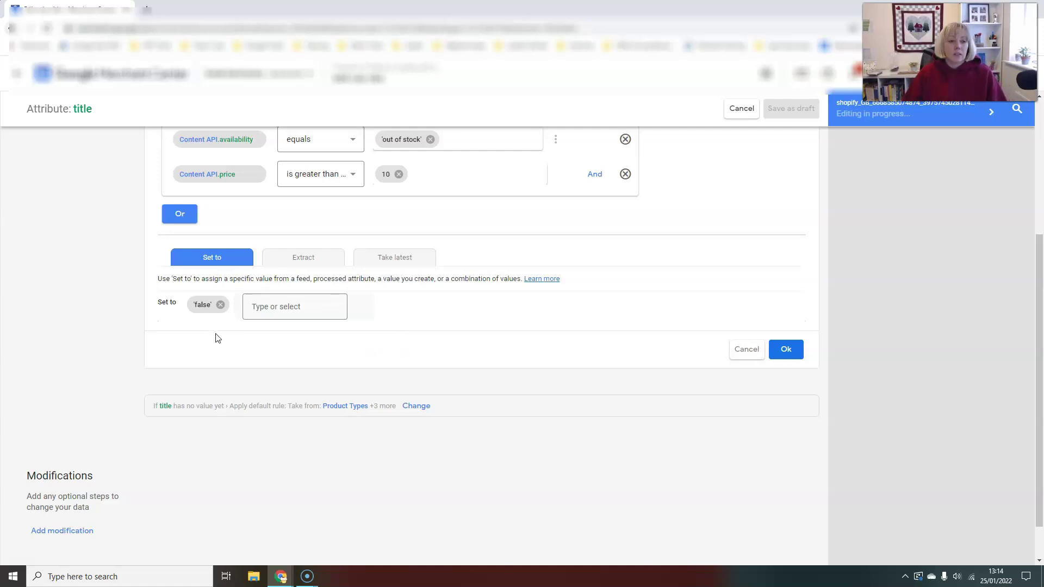
{"action": "left_click", "coordinate": [220, 306]}
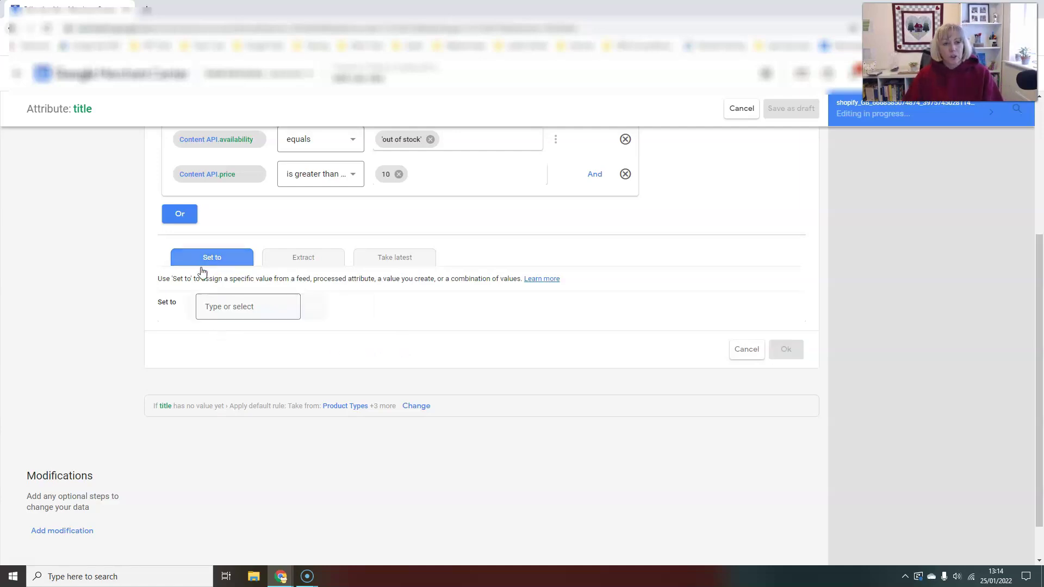
Switch the rule to Extract with Content API.description as the source
{"action": "left_click", "coordinate": [297, 261]}
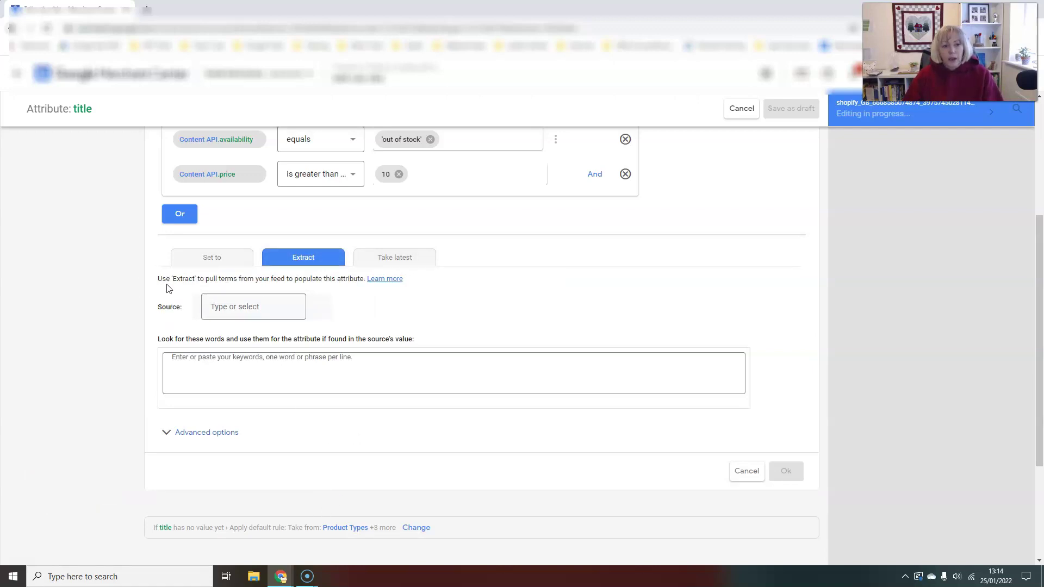
{"action": "left_click", "coordinate": [232, 306]}
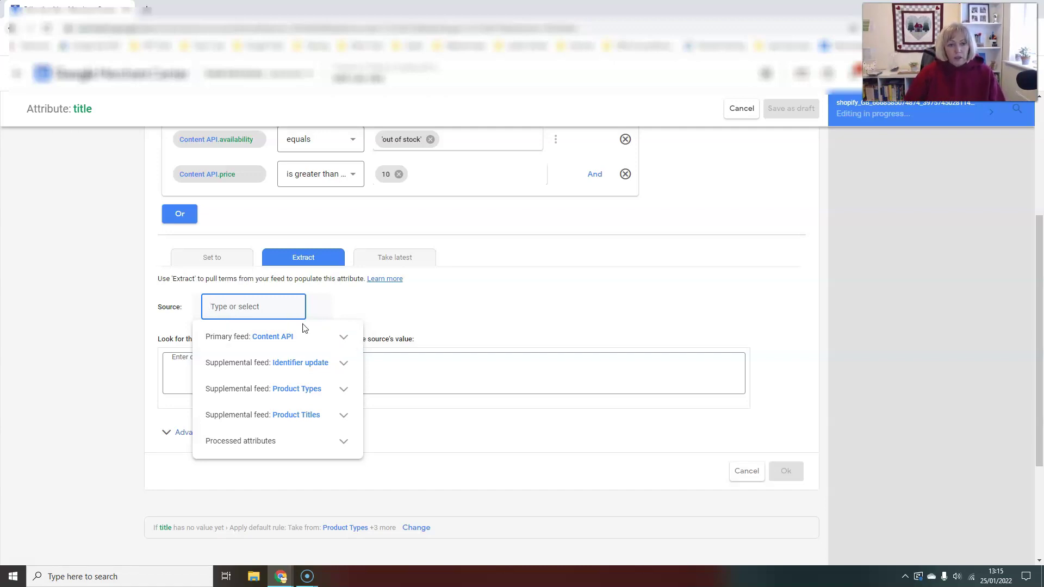
{"action": "type", "text": "desc"}
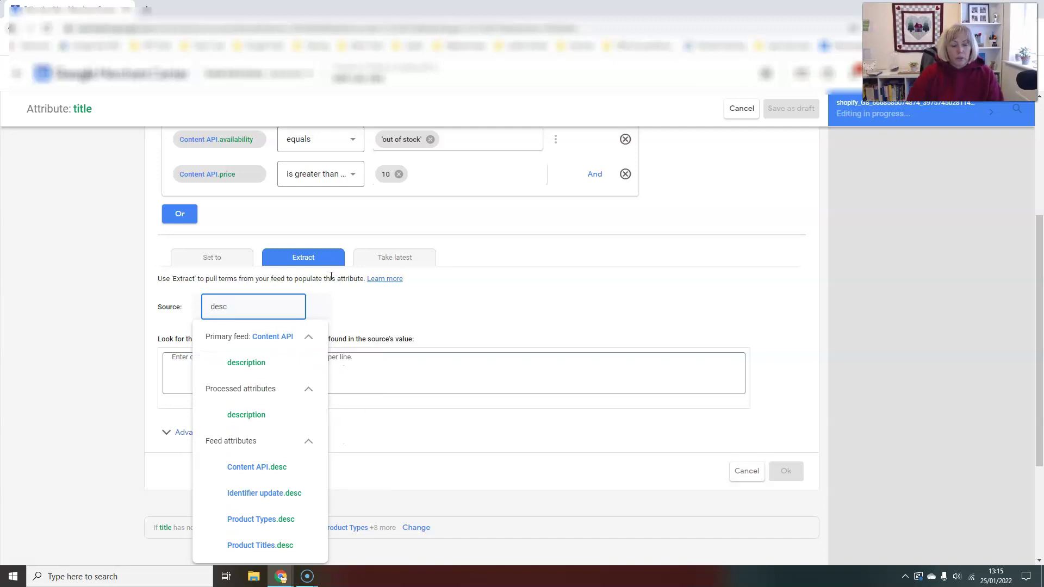
{"action": "left_click", "coordinate": [276, 364]}
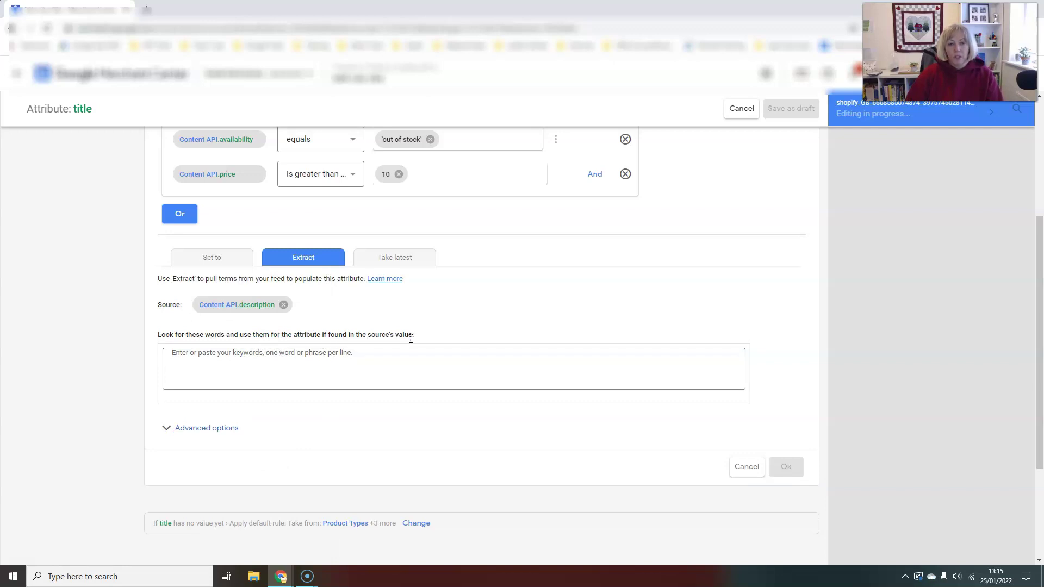
Enter the words green, blue, red, pink and black to look for
{"action": "left_click", "coordinate": [206, 361]}
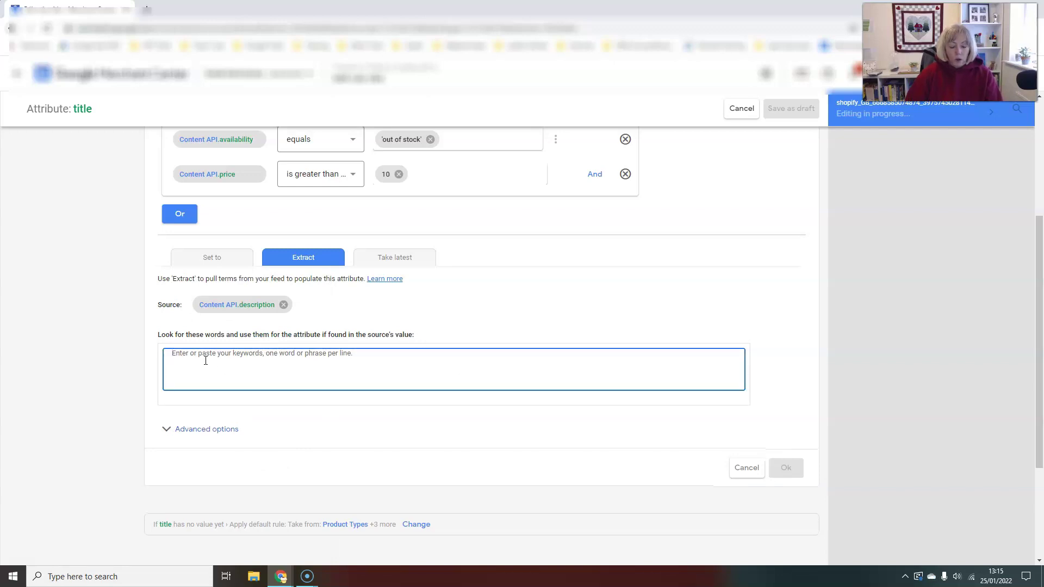
{"action": "type", "text": "green"}
{"action": "key", "text": "Return"}
{"action": "type", "text": "blue"}
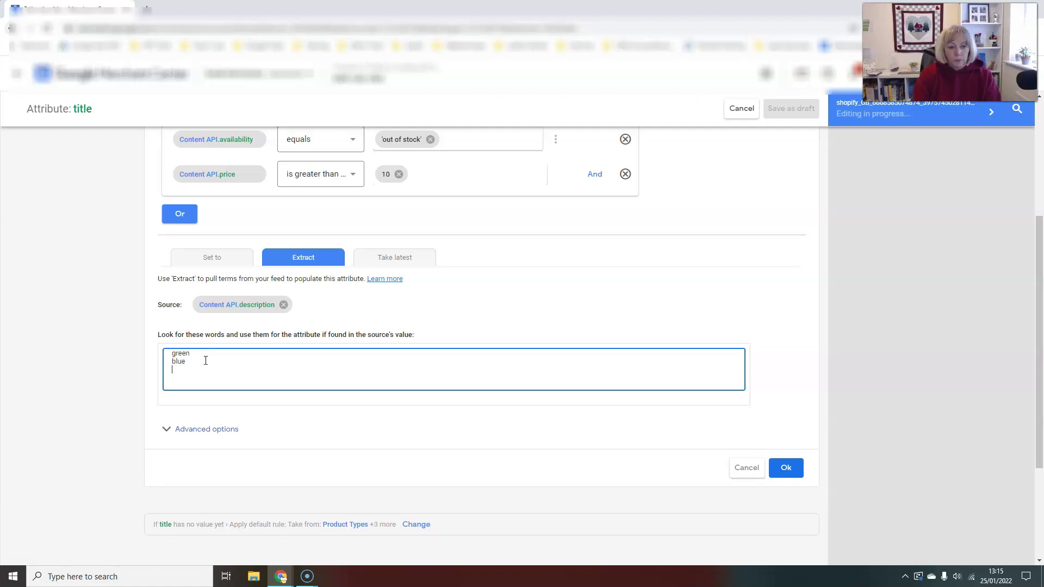
{"action": "key", "text": "Return"}
{"action": "type", "text": "red"}
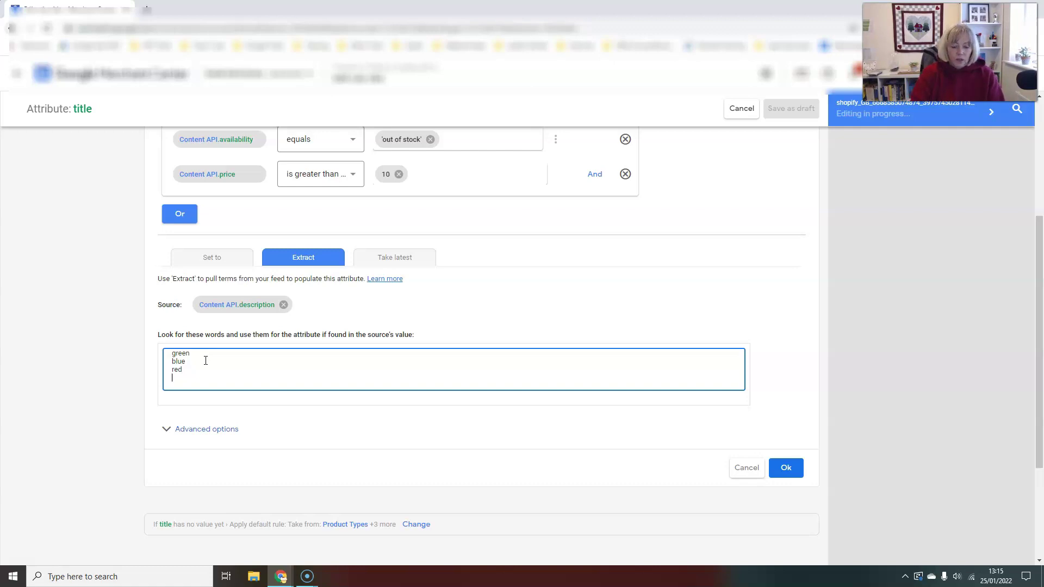
{"action": "key", "text": "Return"}
{"action": "type", "text": "pink "}
{"action": "type", "text": "black"}
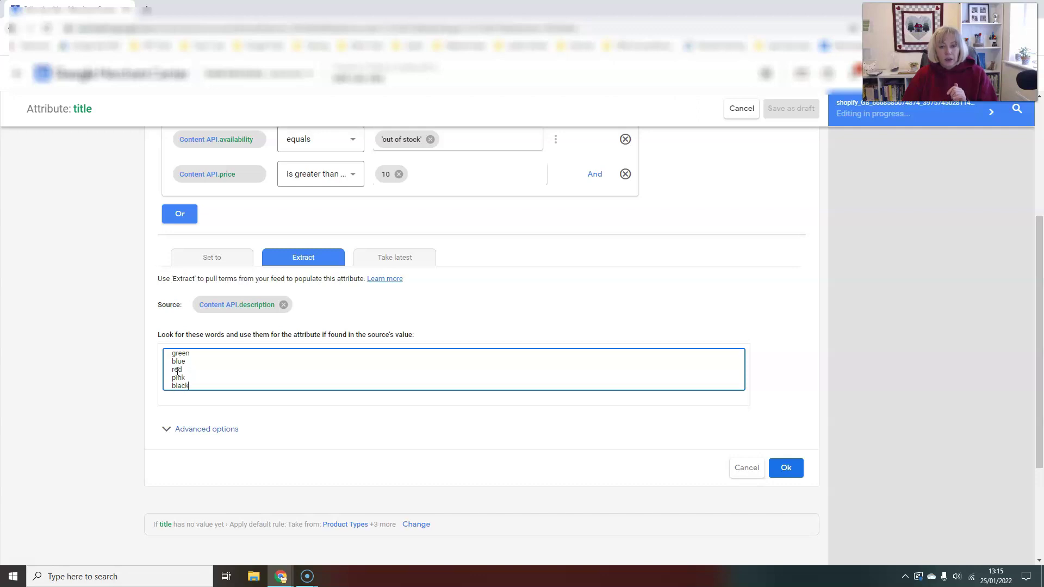
Review the Advanced matching options, then remove Content API.description from the Extract source
{"action": "scroll", "coordinate": [177, 372], "scroll_direction": "down", "scroll_amount": 2}
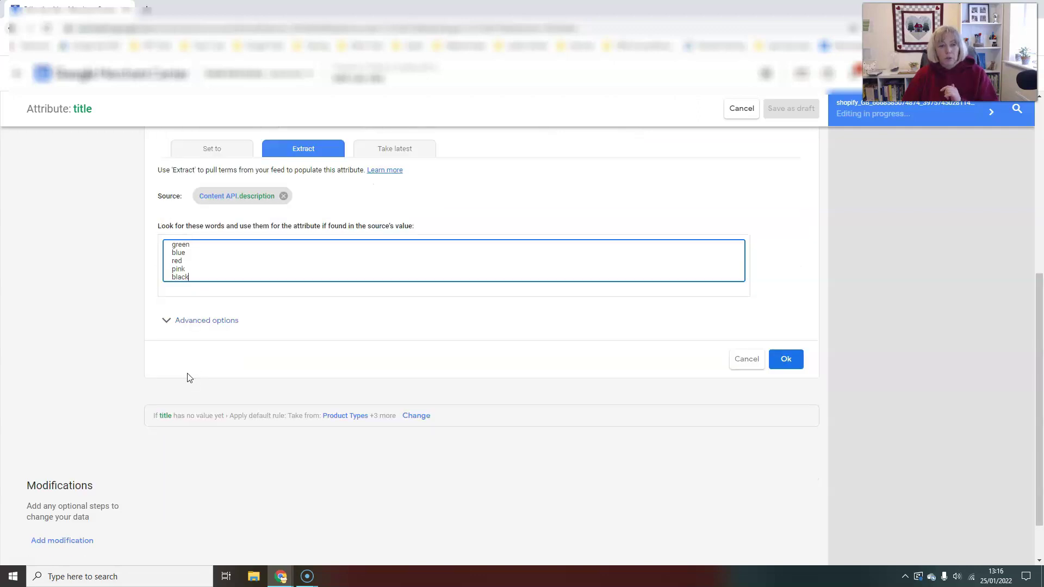
{"action": "left_click", "coordinate": [171, 322]}
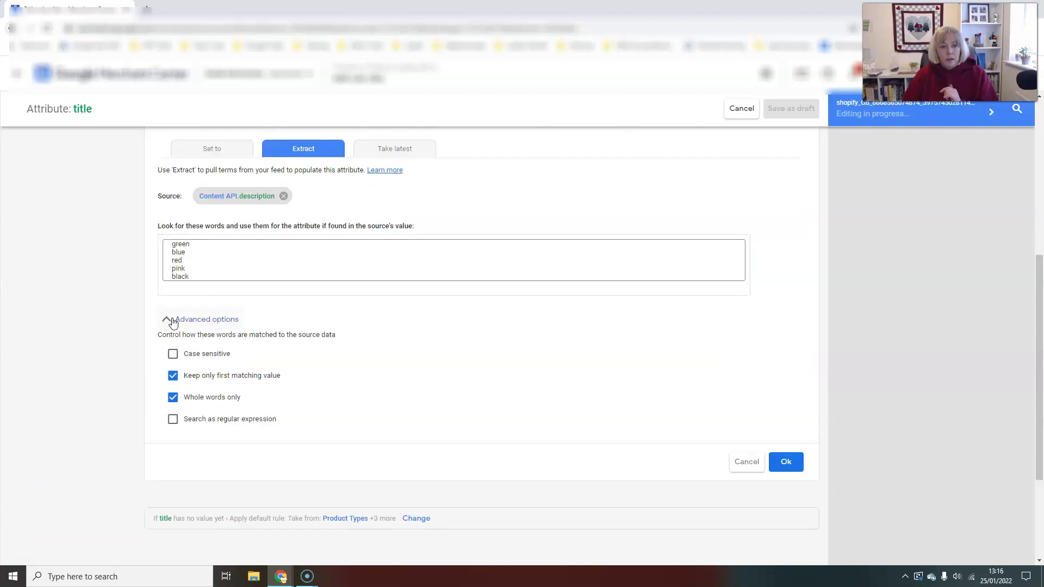
{"action": "scroll", "coordinate": [325, 351], "scroll_direction": "up", "scroll_amount": 2}
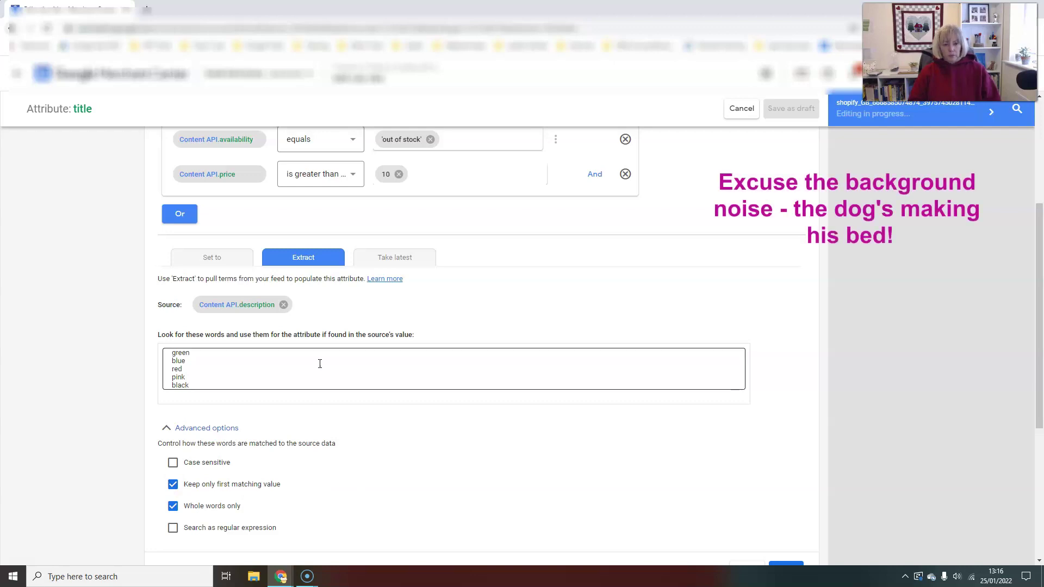
{"action": "left_click", "coordinate": [216, 377]}
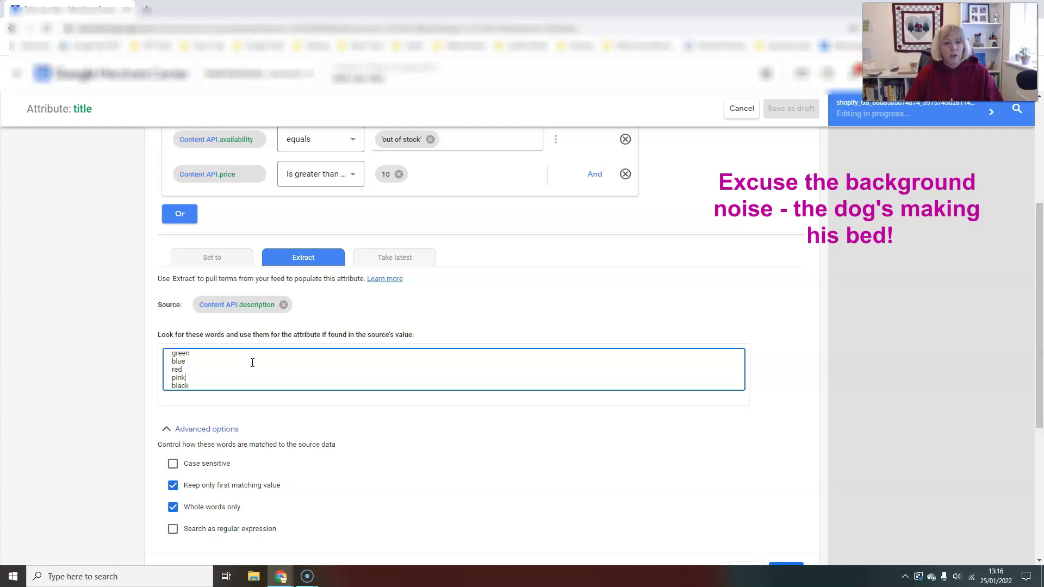
{"action": "left_click", "coordinate": [284, 305]}
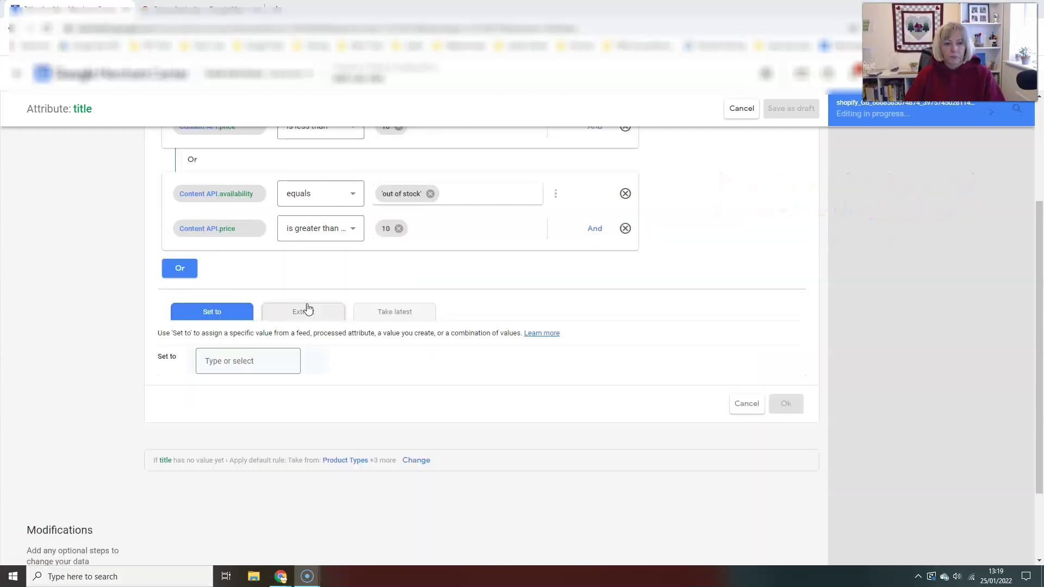
Cycle through Take latest and Extract, ending on the Set to operation
{"action": "left_click", "coordinate": [303, 311]}
{"action": "left_click", "coordinate": [395, 311]}
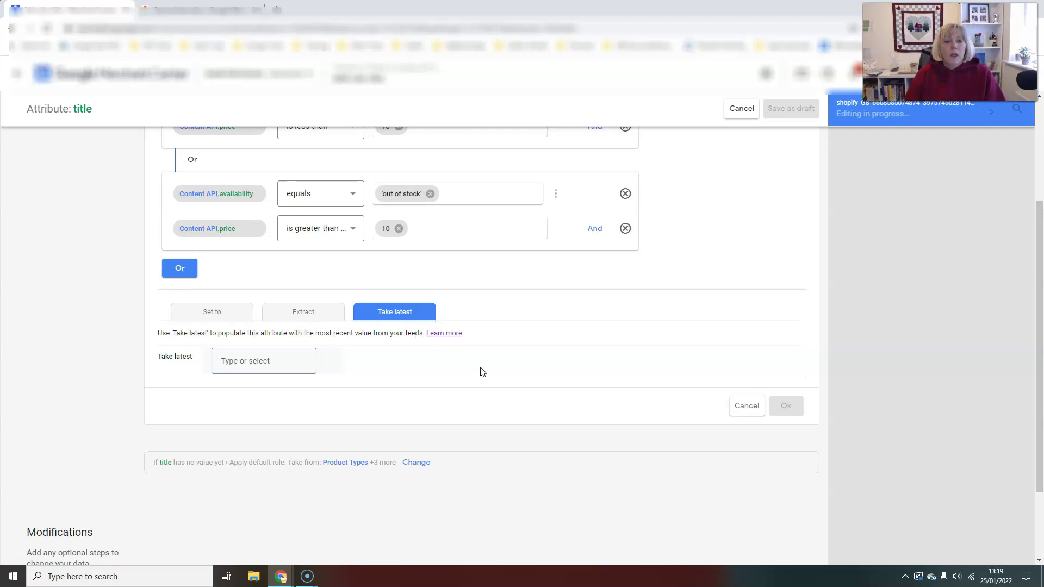
{"action": "left_click", "coordinate": [303, 313]}
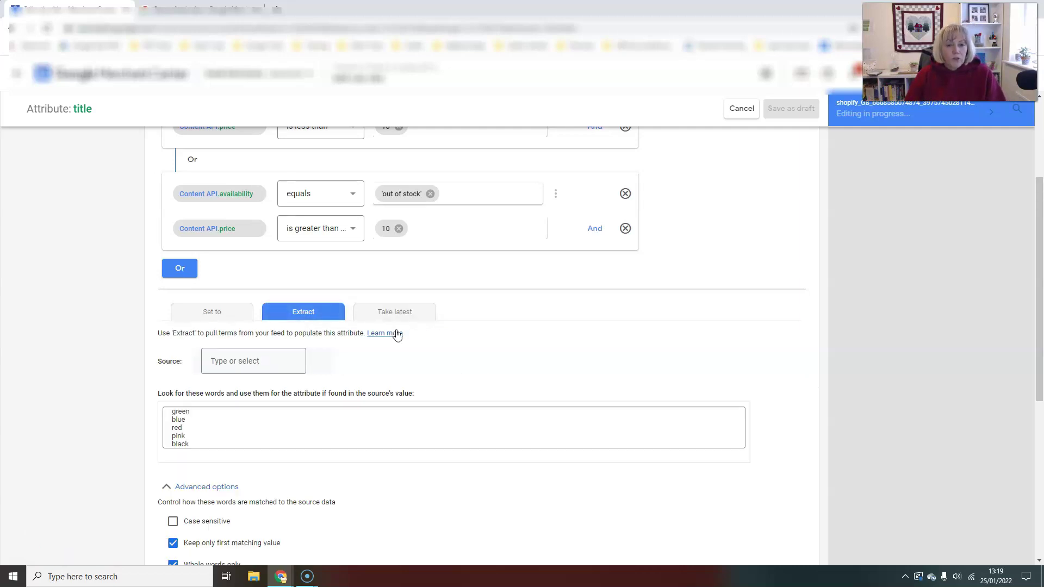
{"action": "left_click", "coordinate": [197, 314]}
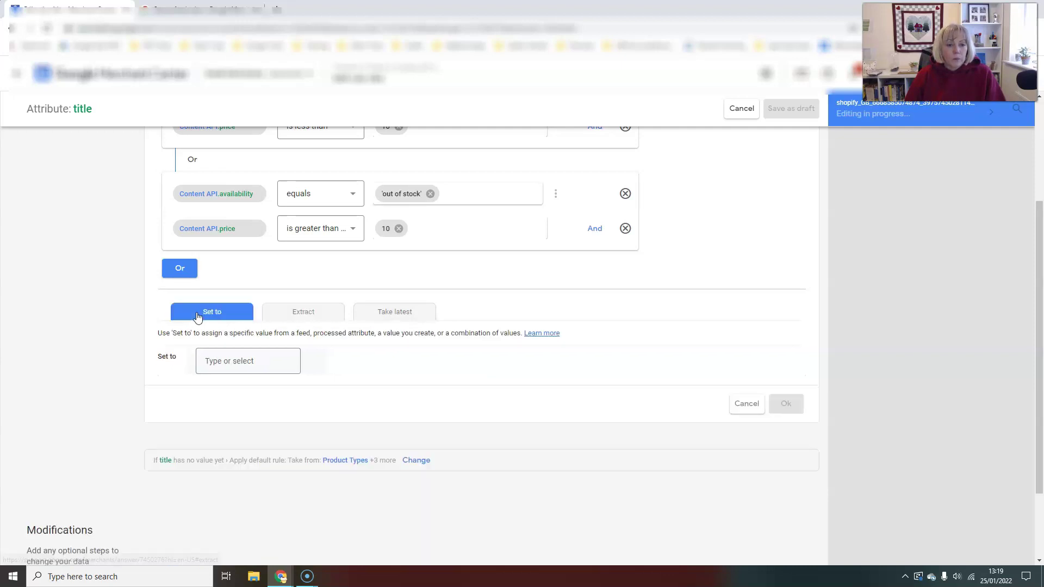
Read the Set to help article in a new tab, then return to the rule editor
{"action": "left_click", "coordinate": [541, 338]}
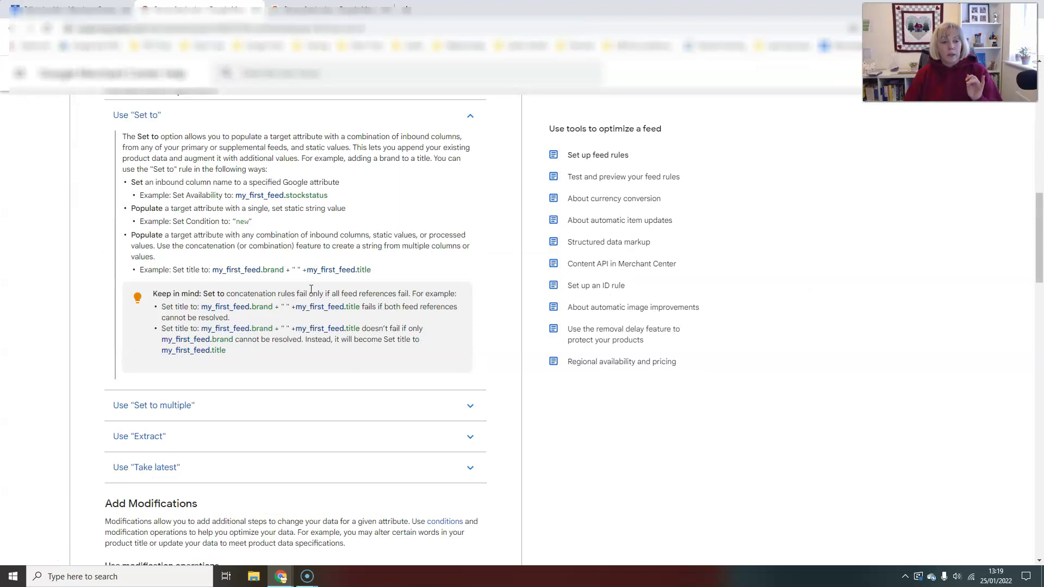
{"action": "scroll", "coordinate": [321, 316], "scroll_direction": "down", "scroll_amount": 20}
{"action": "scroll", "coordinate": [330, 338], "scroll_direction": "down", "scroll_amount": 5}
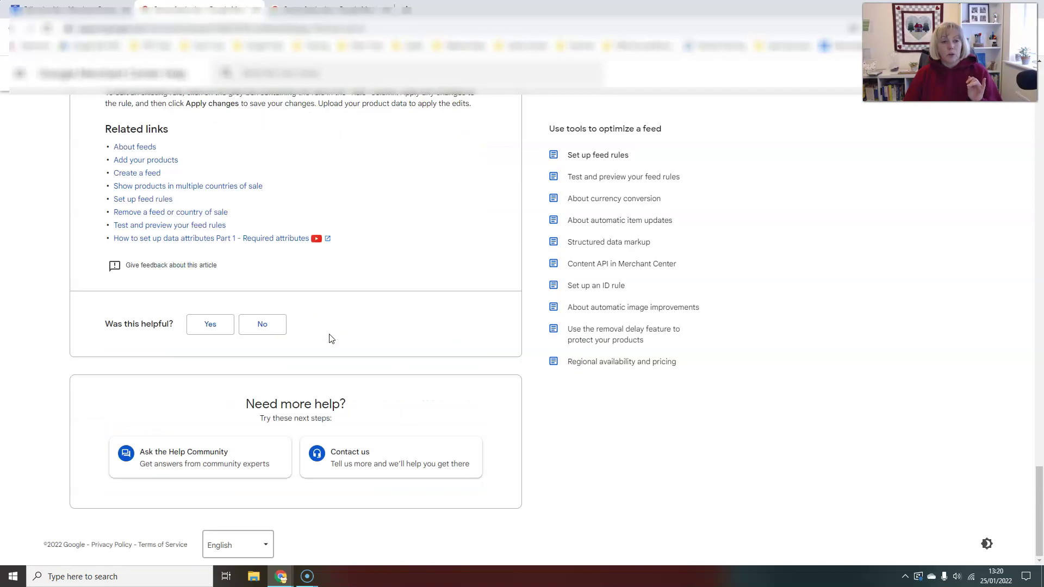
{"action": "scroll", "coordinate": [330, 338], "scroll_direction": "up", "scroll_amount": 20}
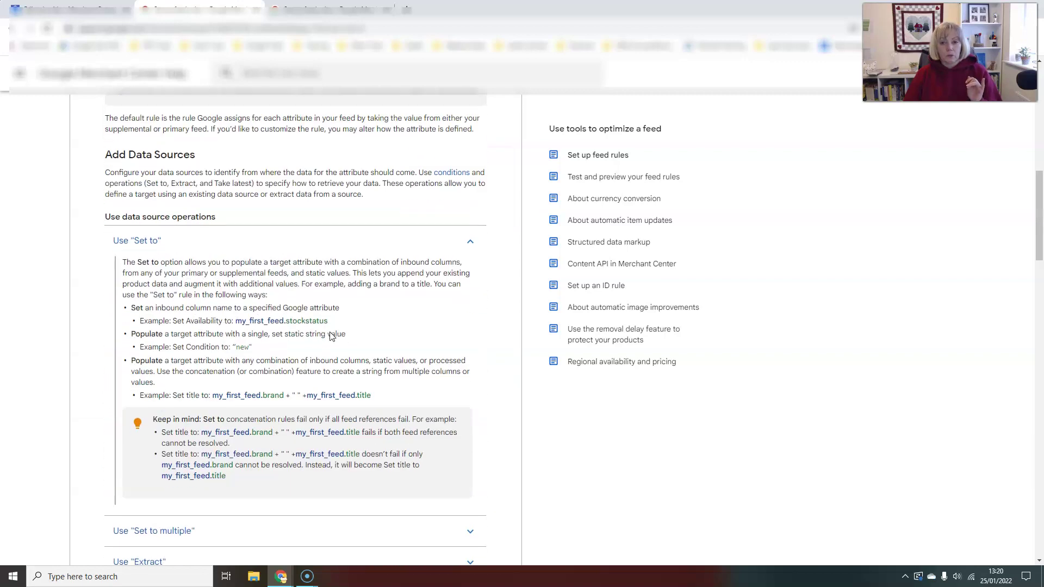
{"action": "scroll", "coordinate": [330, 338], "scroll_direction": "down", "scroll_amount": 20}
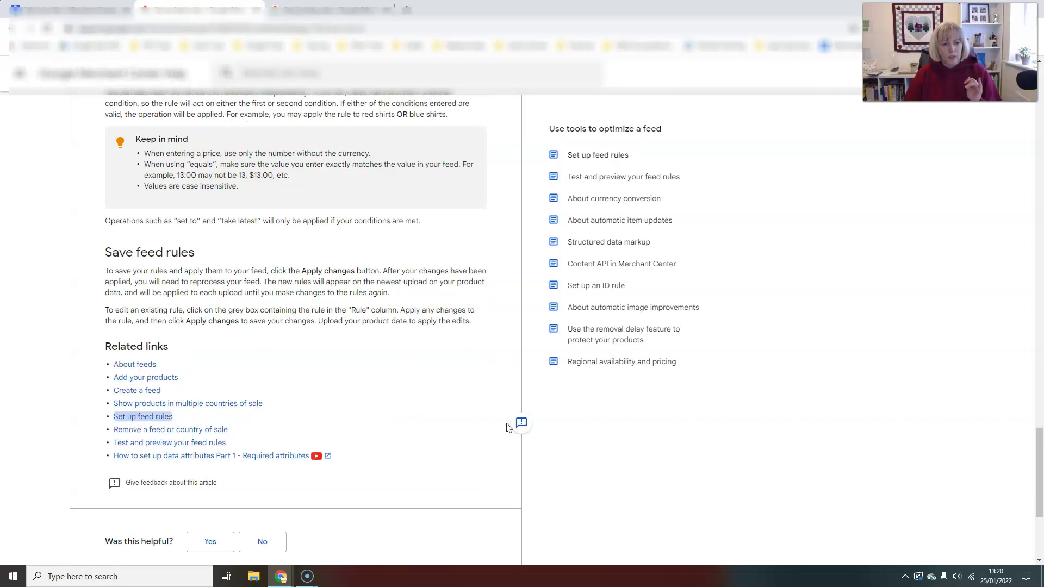
{"action": "scroll", "coordinate": [473, 438], "scroll_direction": "up", "scroll_amount": 10}
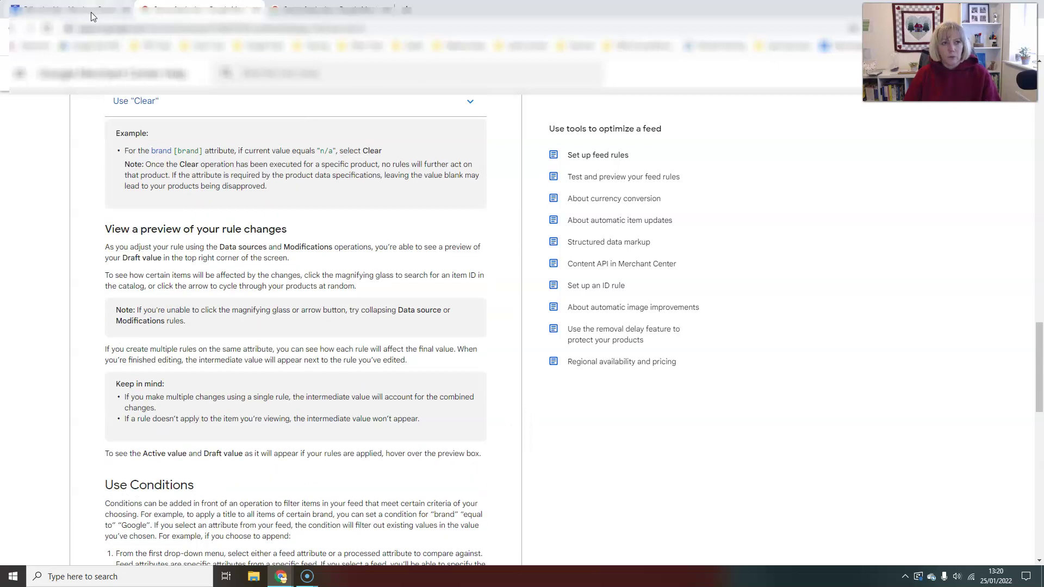
{"action": "left_click", "coordinate": [93, 14]}
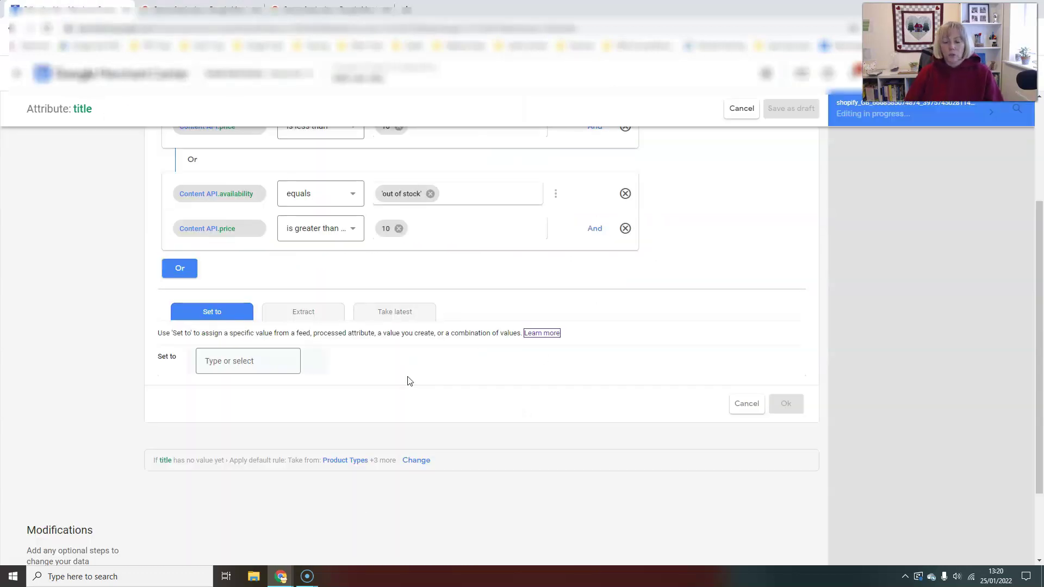
Review the rule's conditions and cancel the editor without saving
{"action": "scroll", "coordinate": [410, 381], "scroll_direction": "up", "scroll_amount": 3}
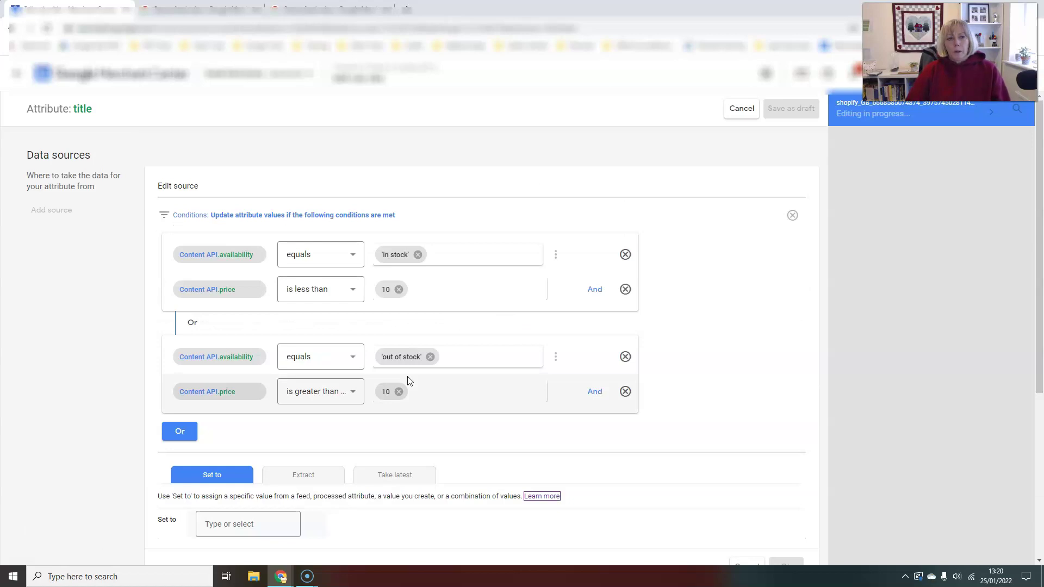
{"action": "scroll", "coordinate": [544, 369], "scroll_direction": "down", "scroll_amount": 3}
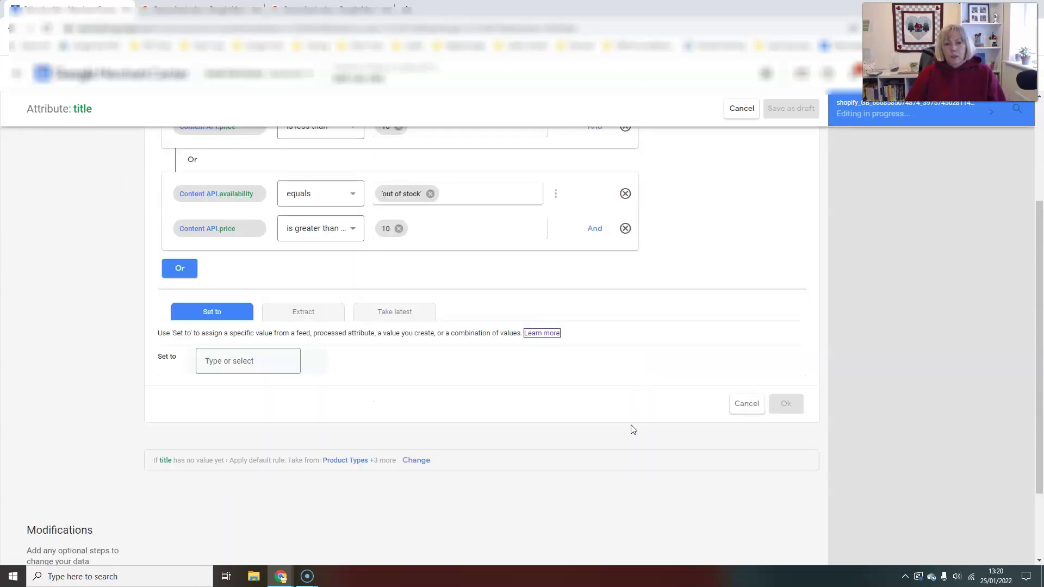
{"action": "scroll", "coordinate": [631, 429], "scroll_direction": "up", "scroll_amount": 3}
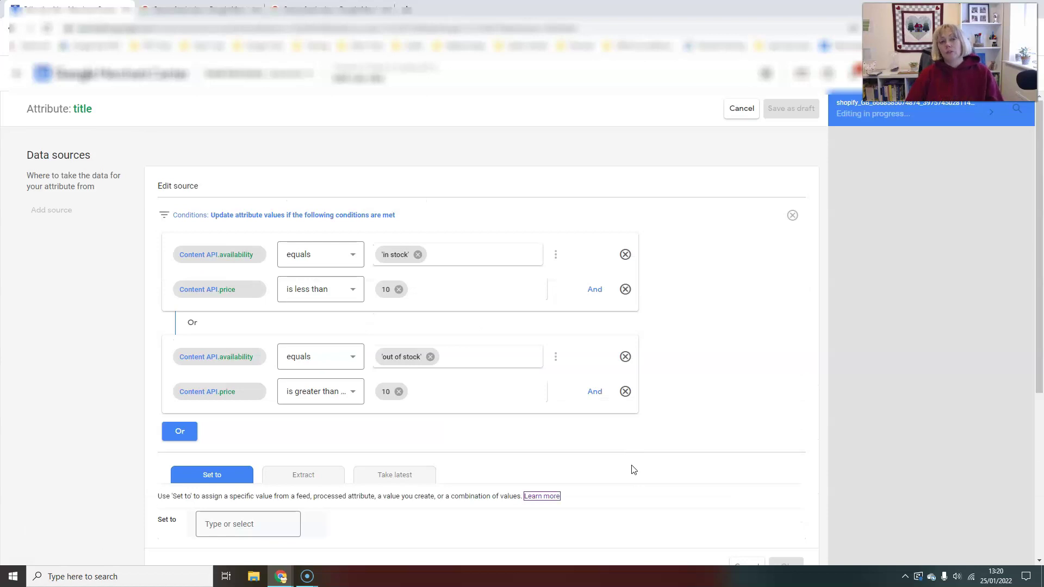
{"action": "left_click", "coordinate": [732, 110]}
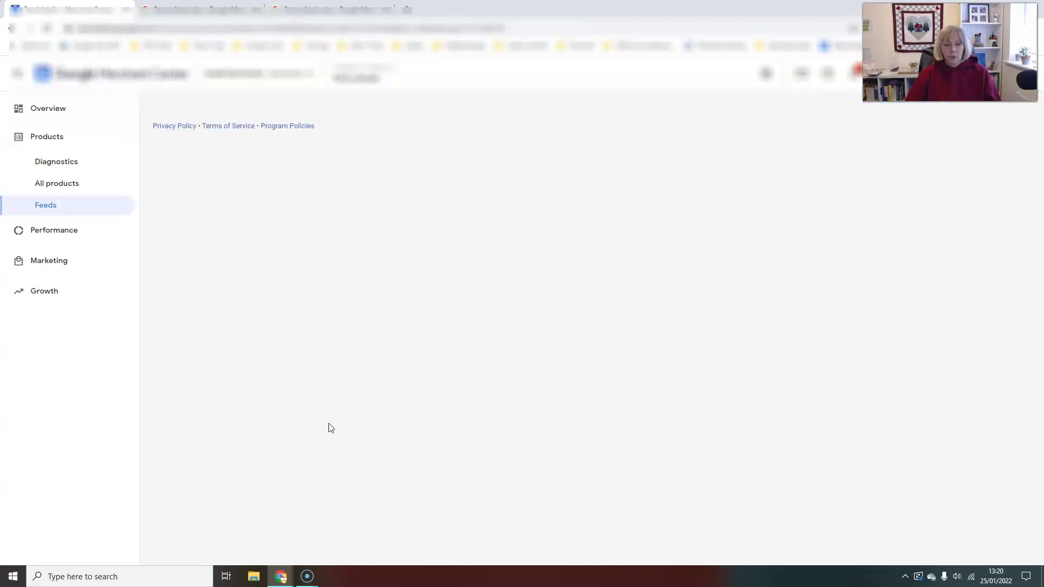